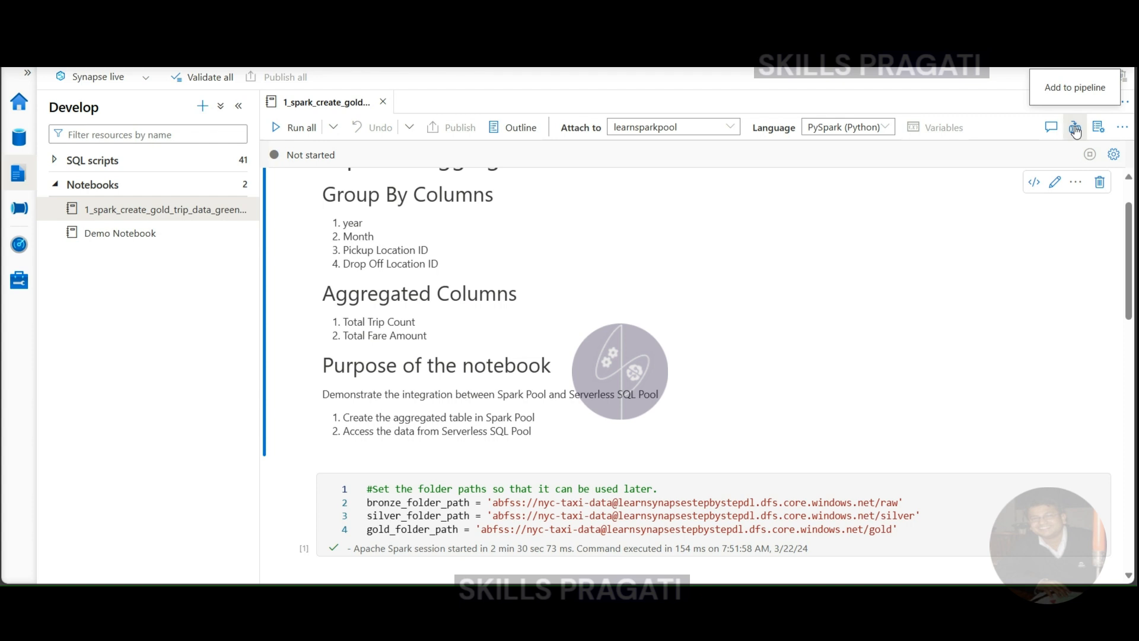
click(1075, 129)
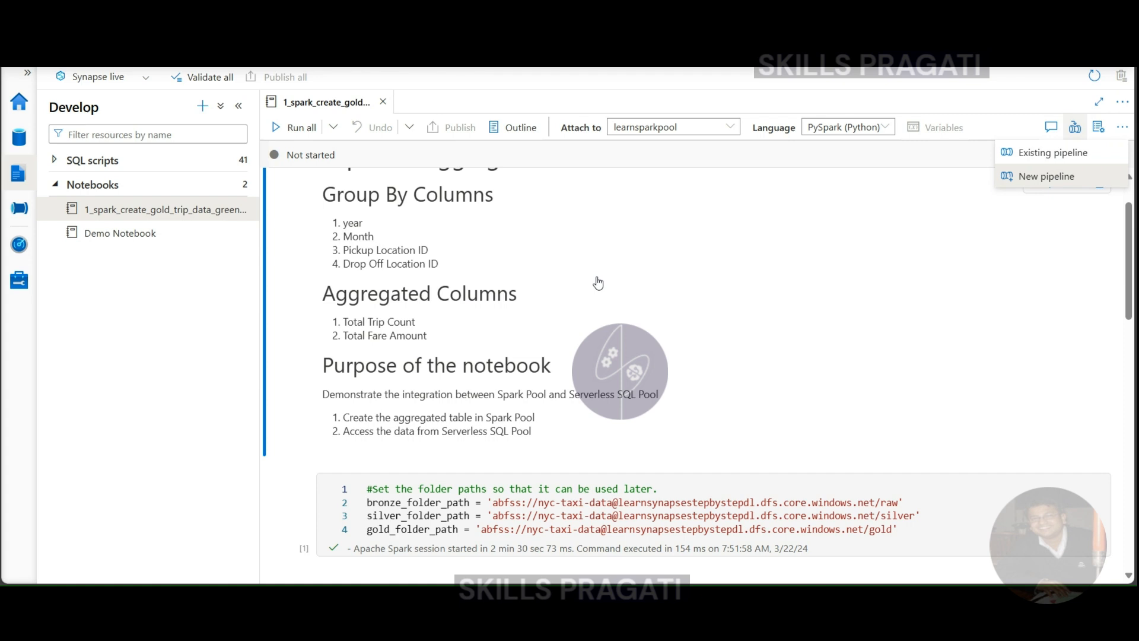
click(1046, 176)
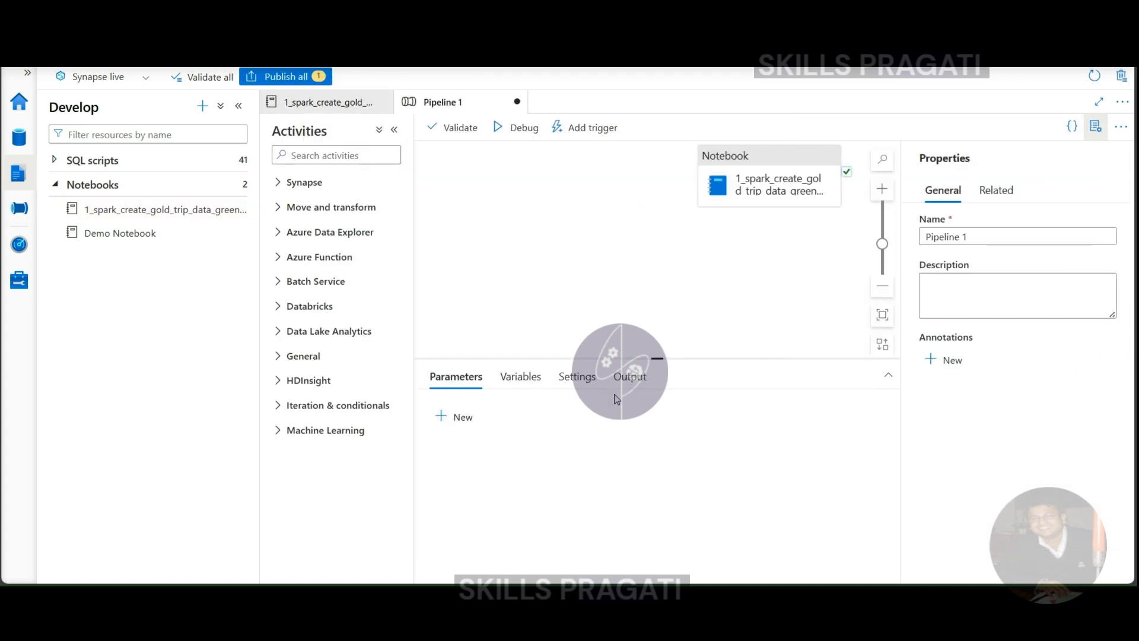
click(560, 373)
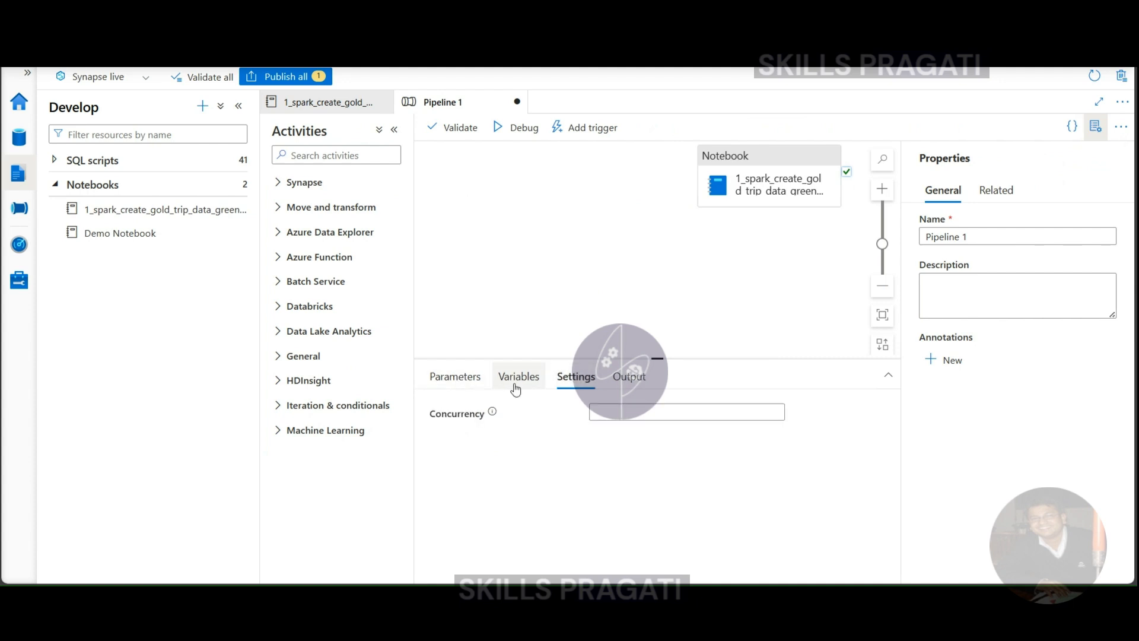
click(469, 385)
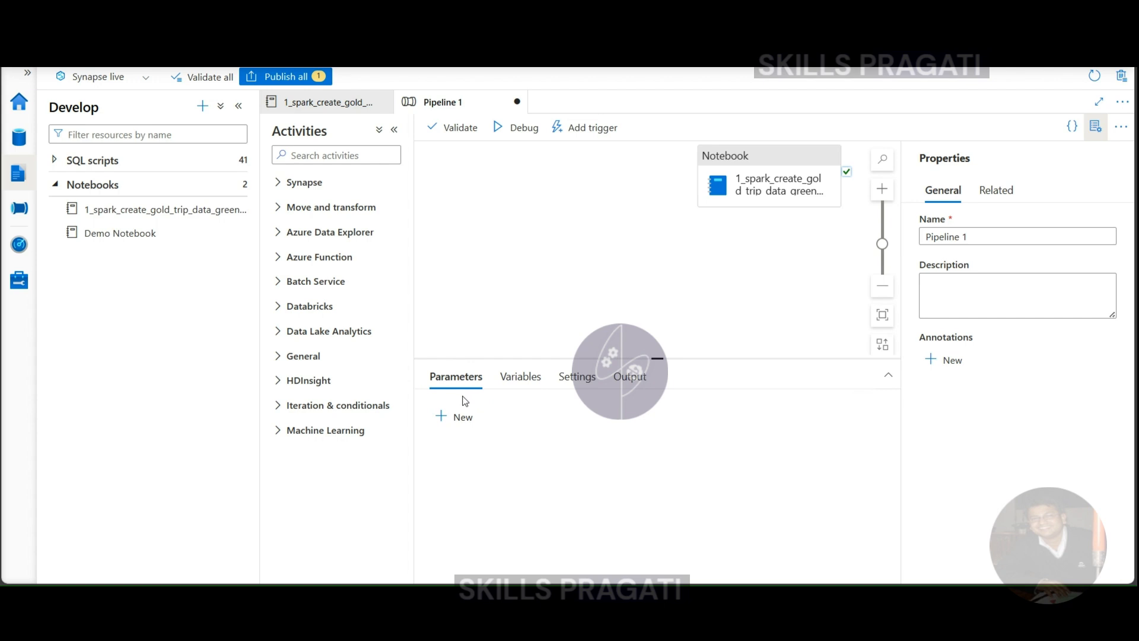
click(759, 172)
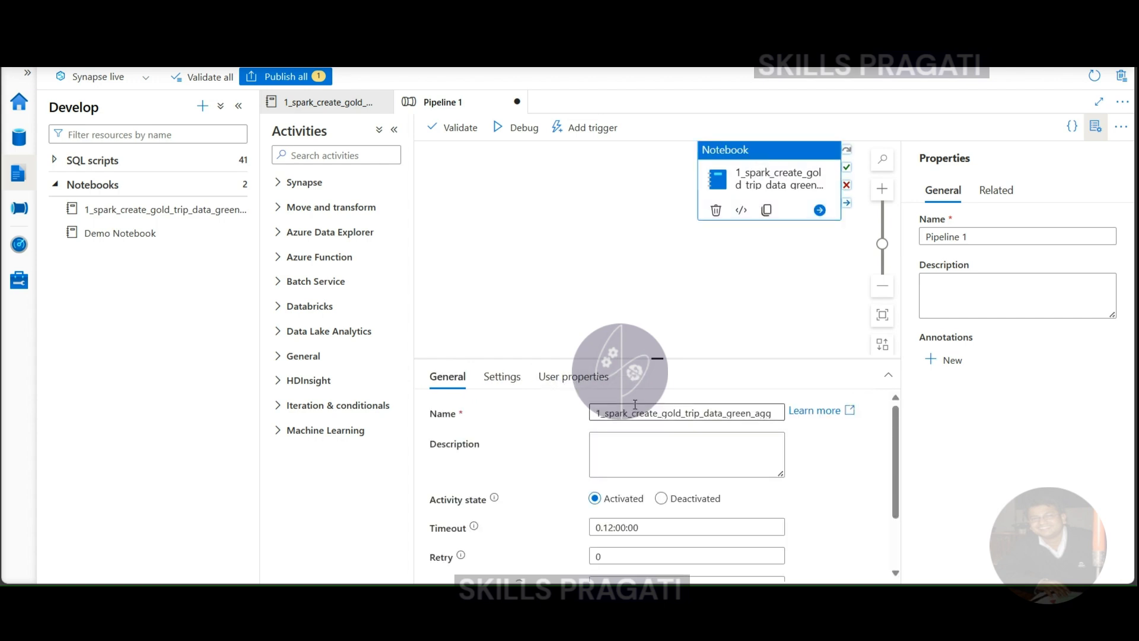
click(509, 377)
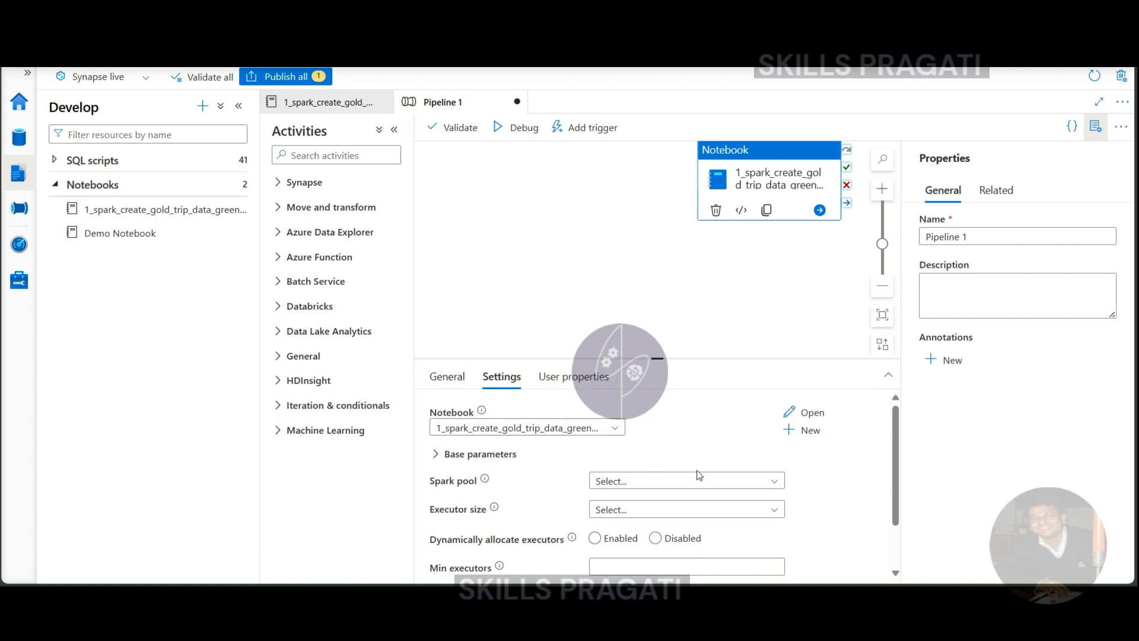
scroll(658, 483, down, 1)
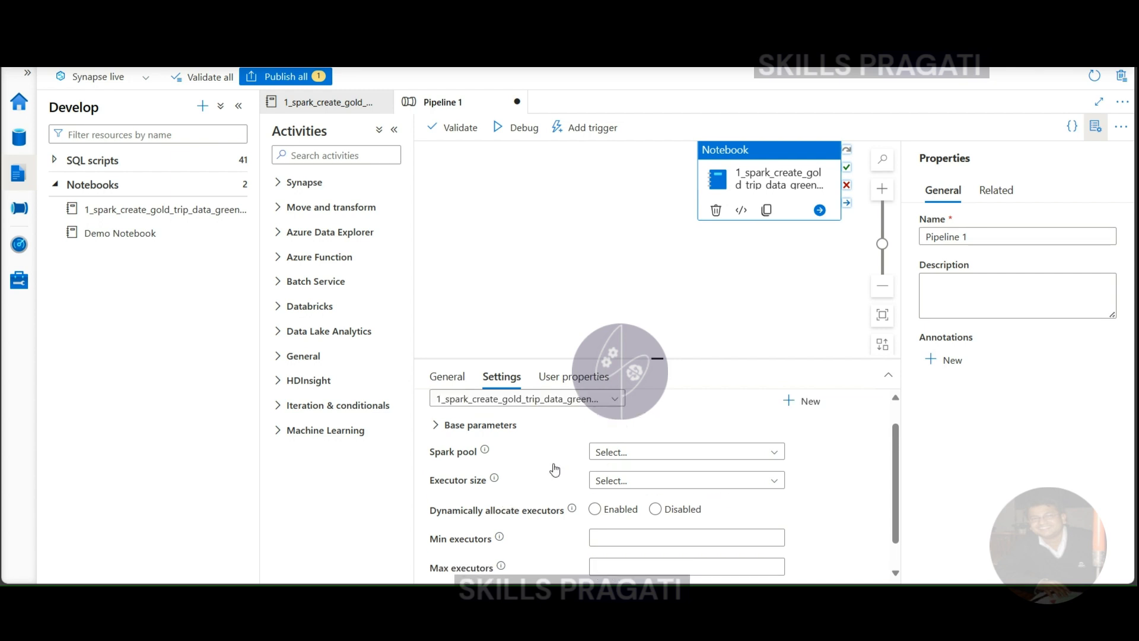
click(517, 101)
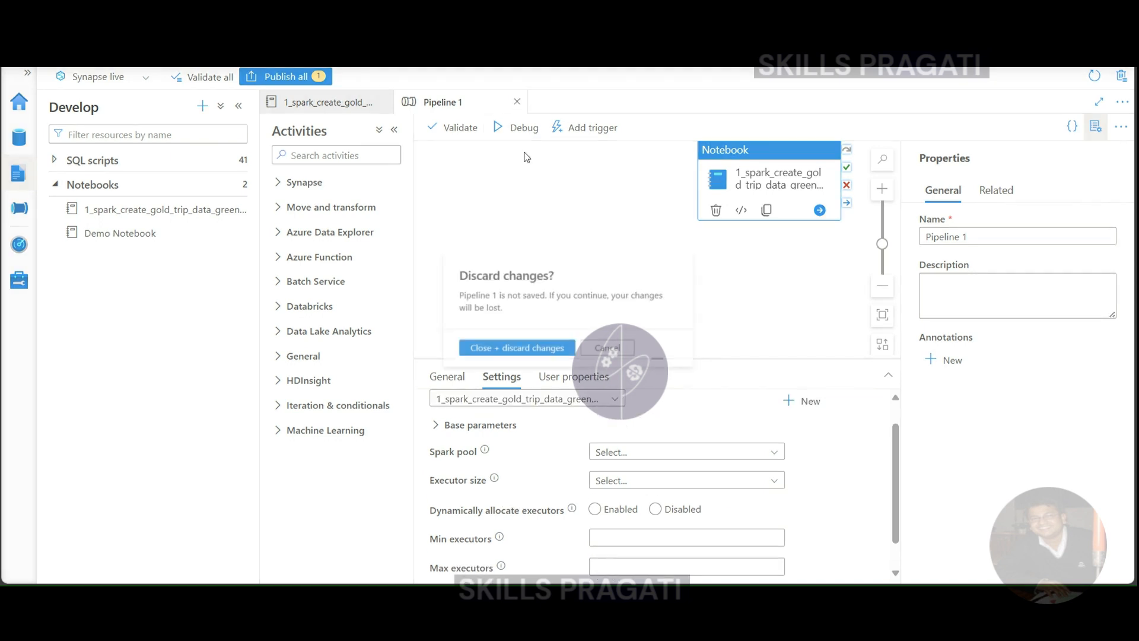
click(519, 353)
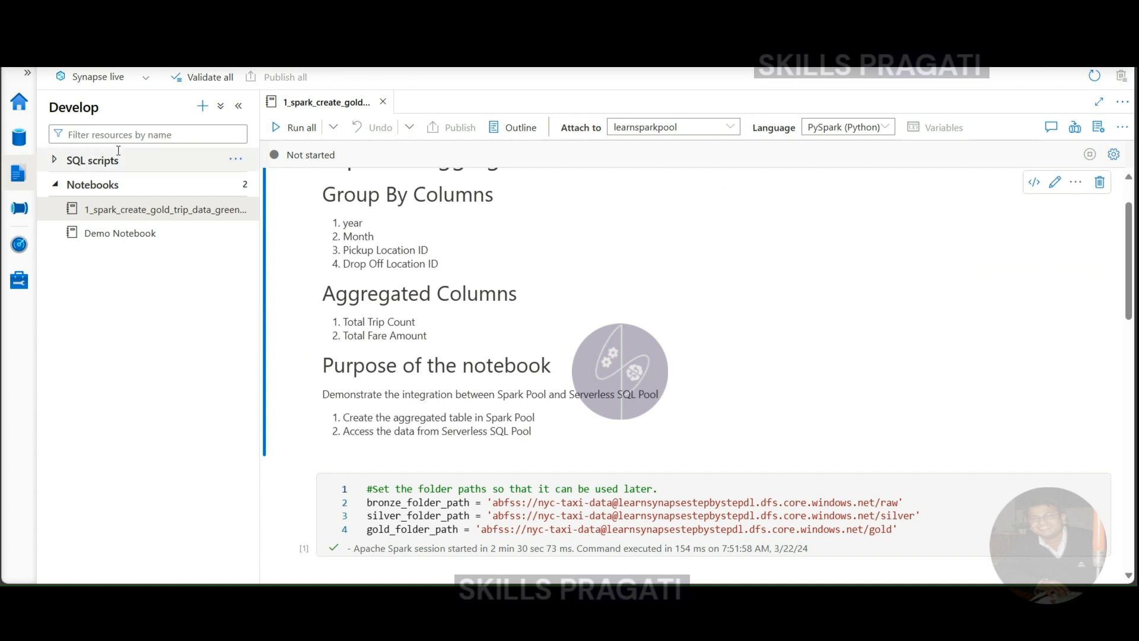
Step: Create a new pipeline in the Integrate hub and name it pl_create_gold_trip_data_green_agg
click(20, 208)
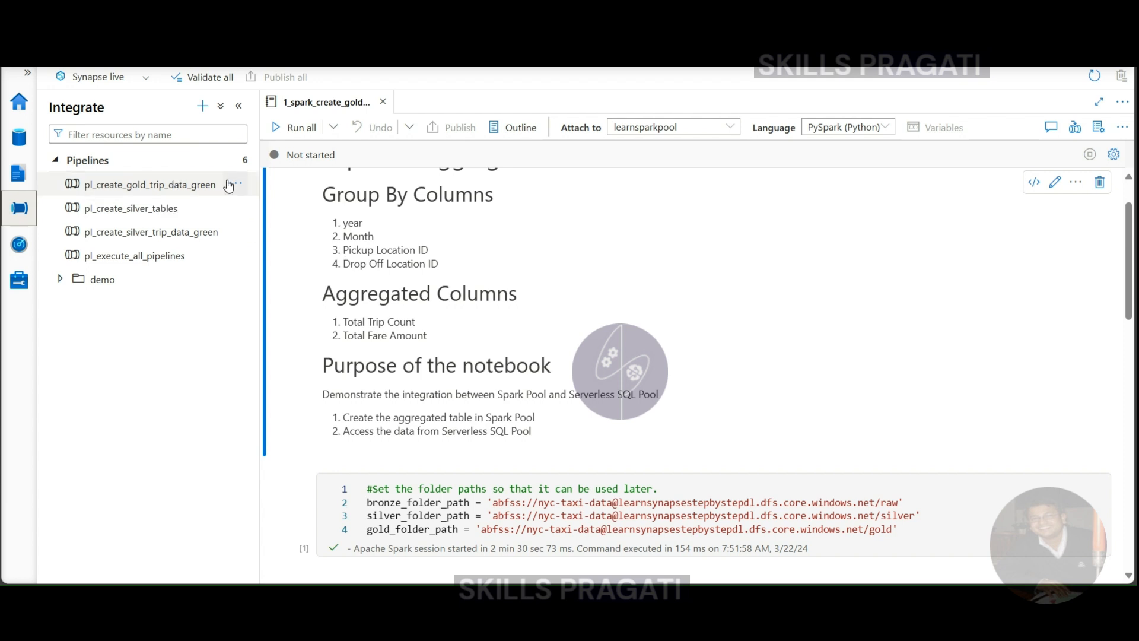
click(202, 105)
click(229, 136)
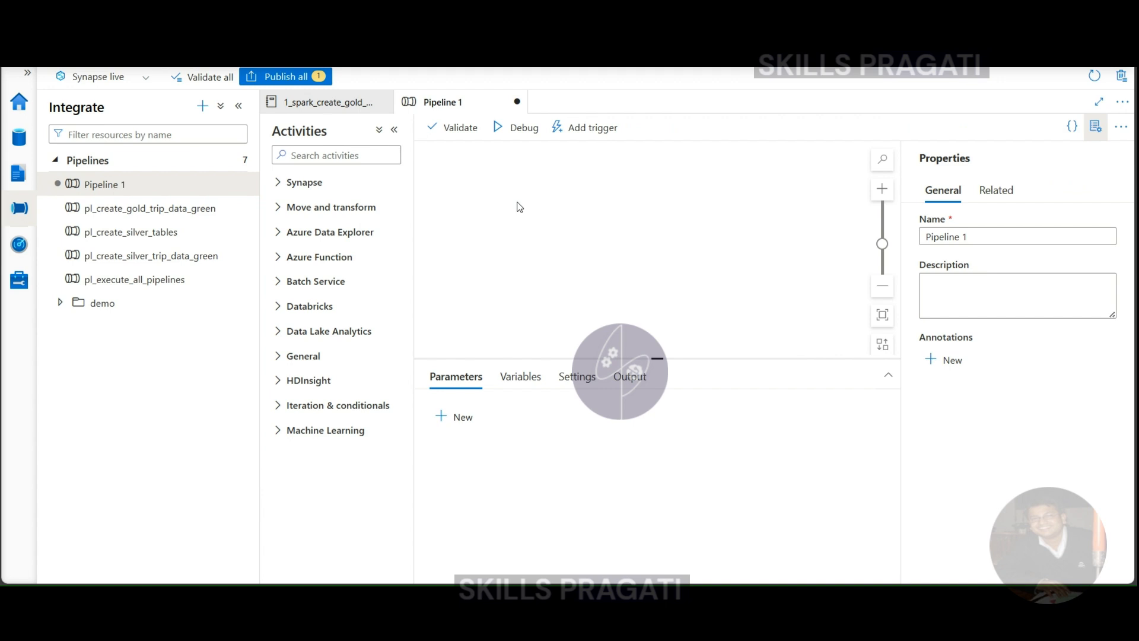
drag(971, 239, 916, 244)
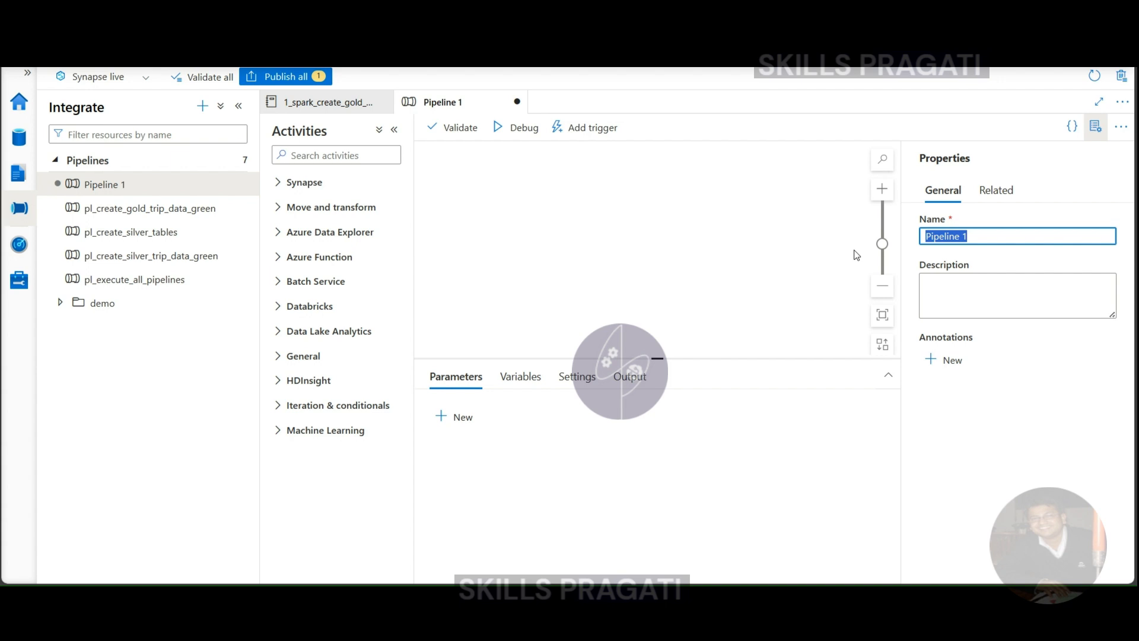
text(pl_create_gold_trip_)
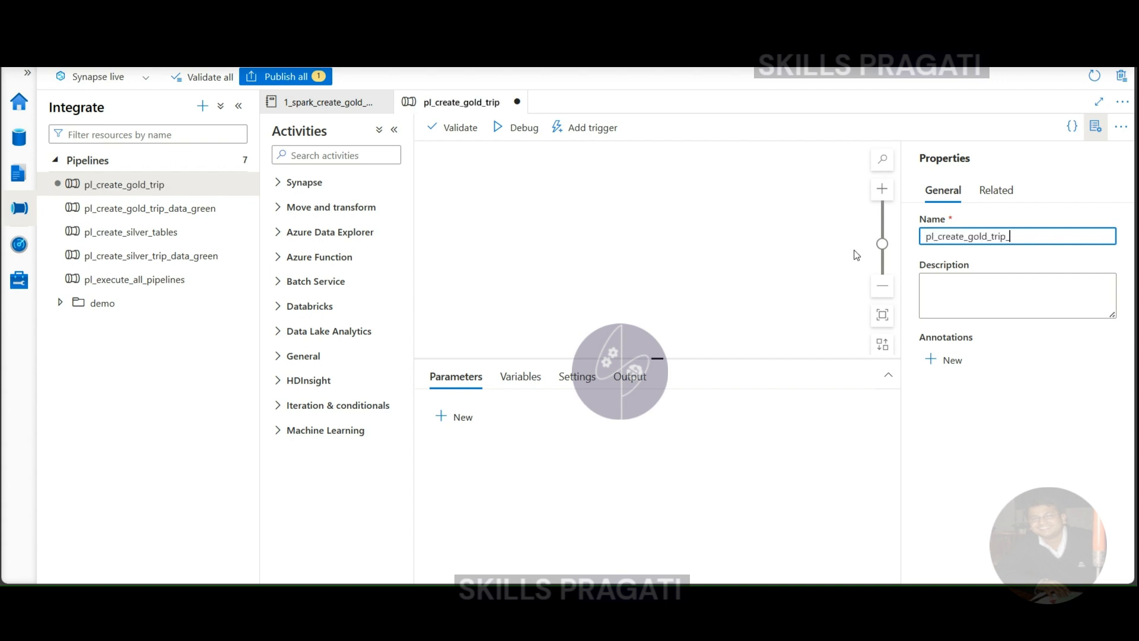
text(data_green_agg)
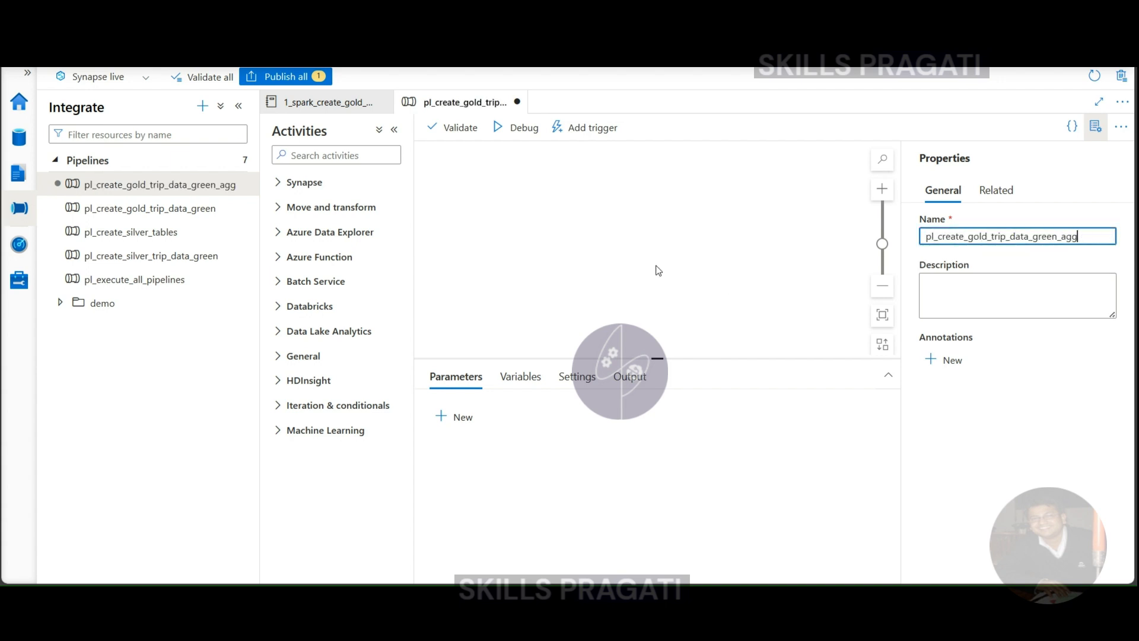
Step: Add a Synapse Notebook activity to the pipeline canvas and name it "Create Gold Trip Data Green Agg"
click(279, 182)
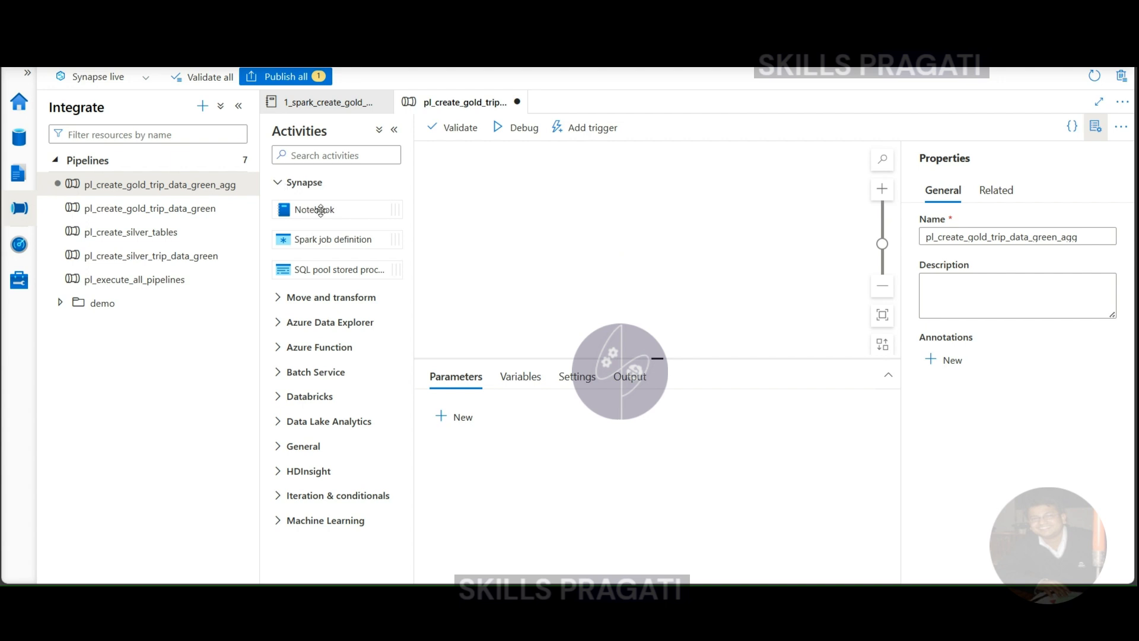
click(279, 395)
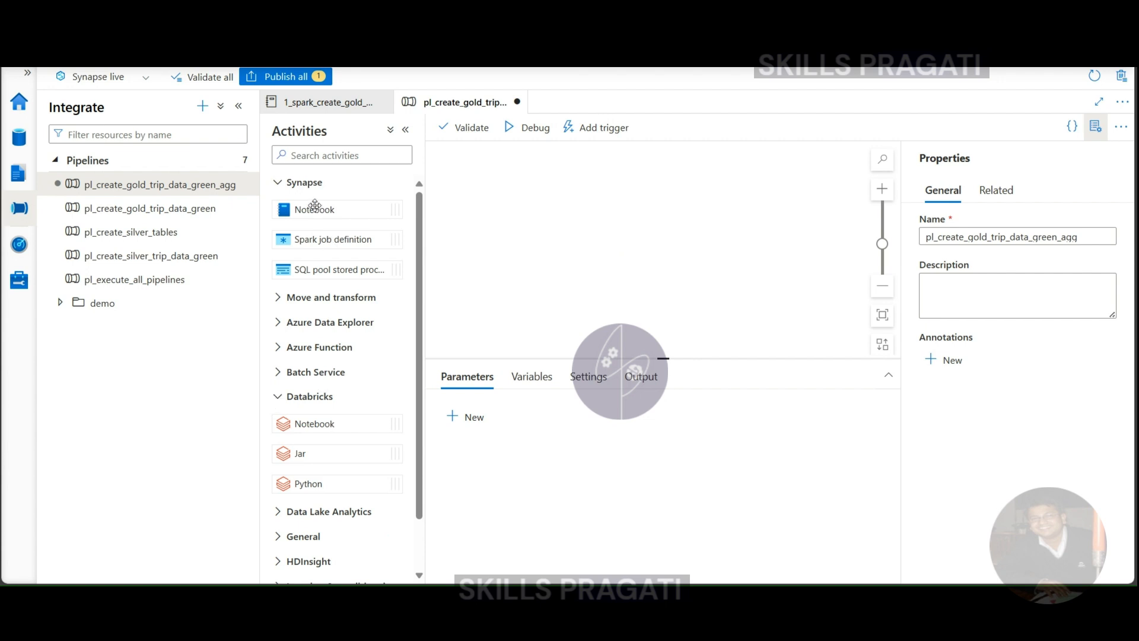
drag(315, 205, 628, 209)
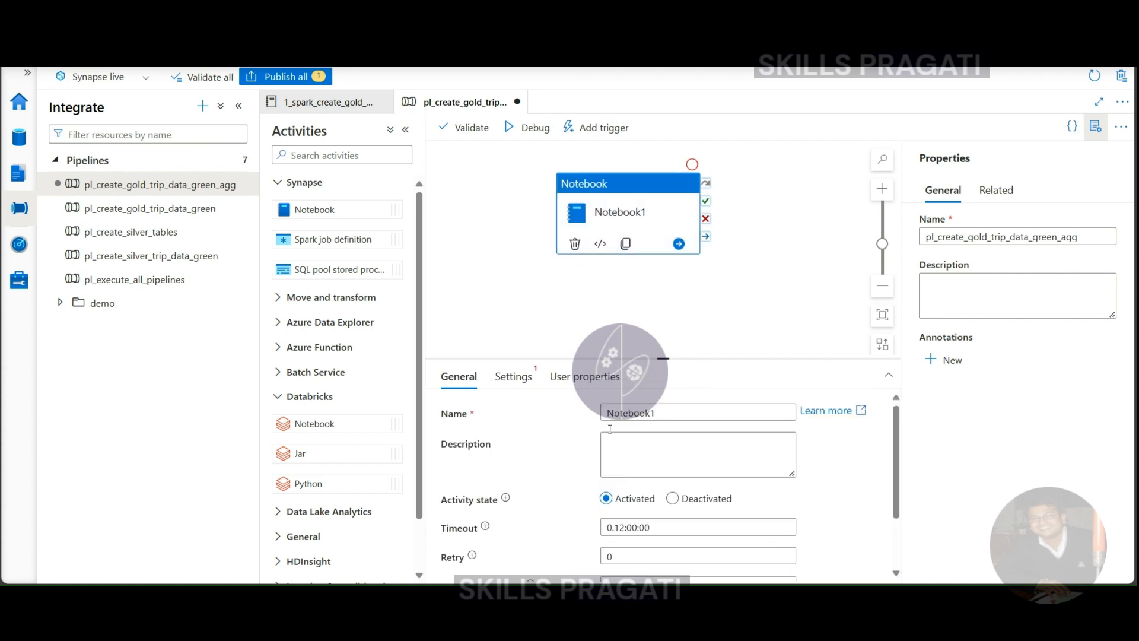
double_click(595, 412)
text(Crea)
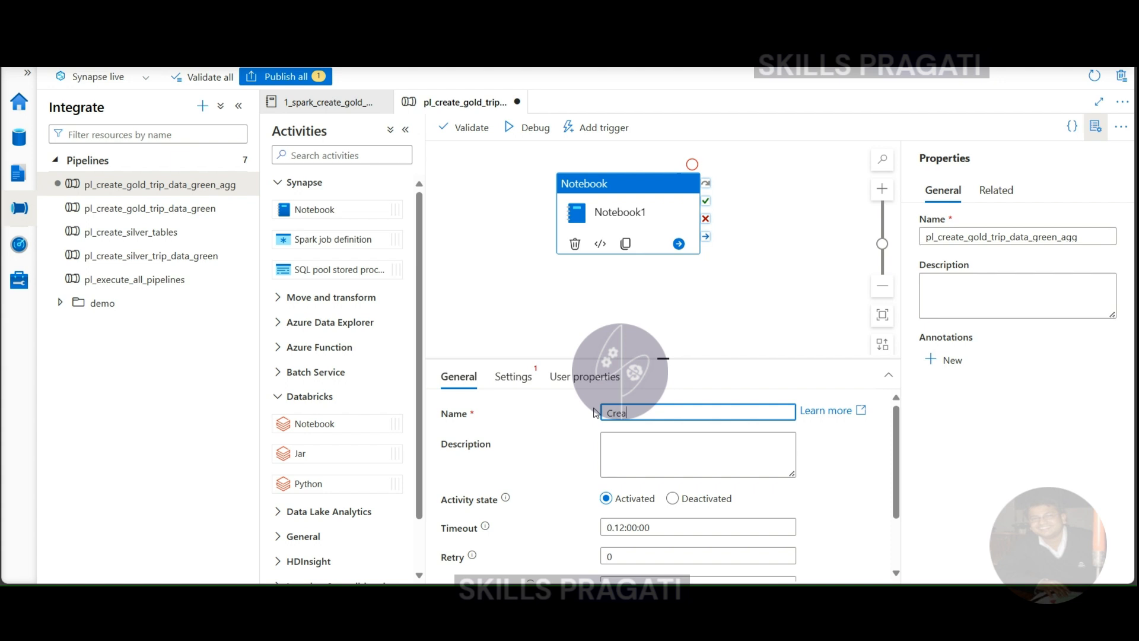
text(te Gold Trip Dat)
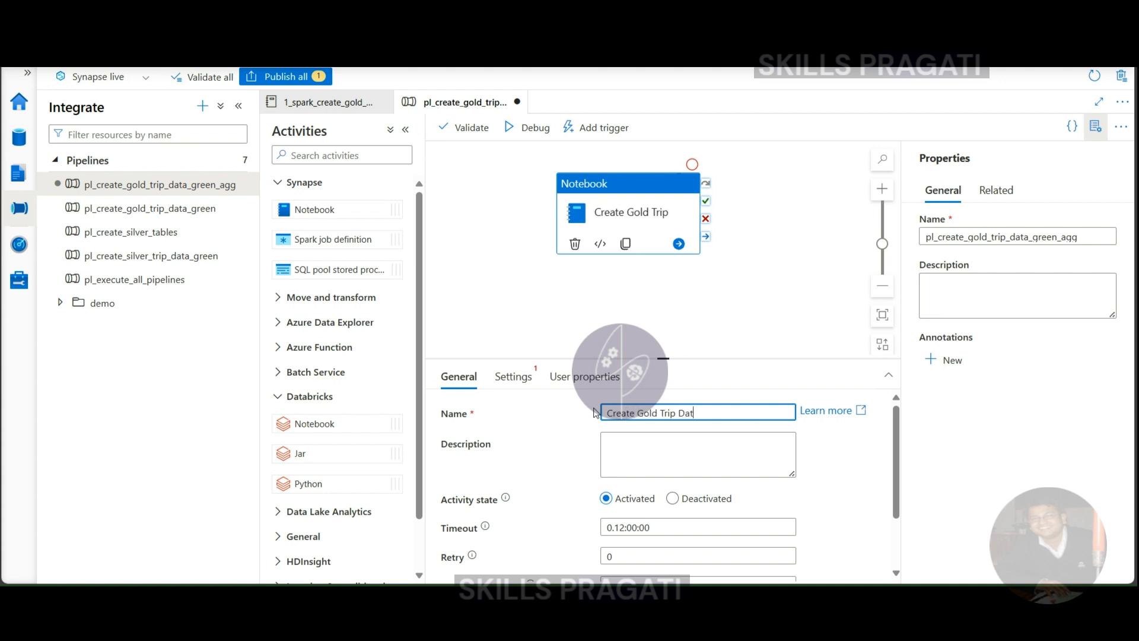
text(a Green Agg)
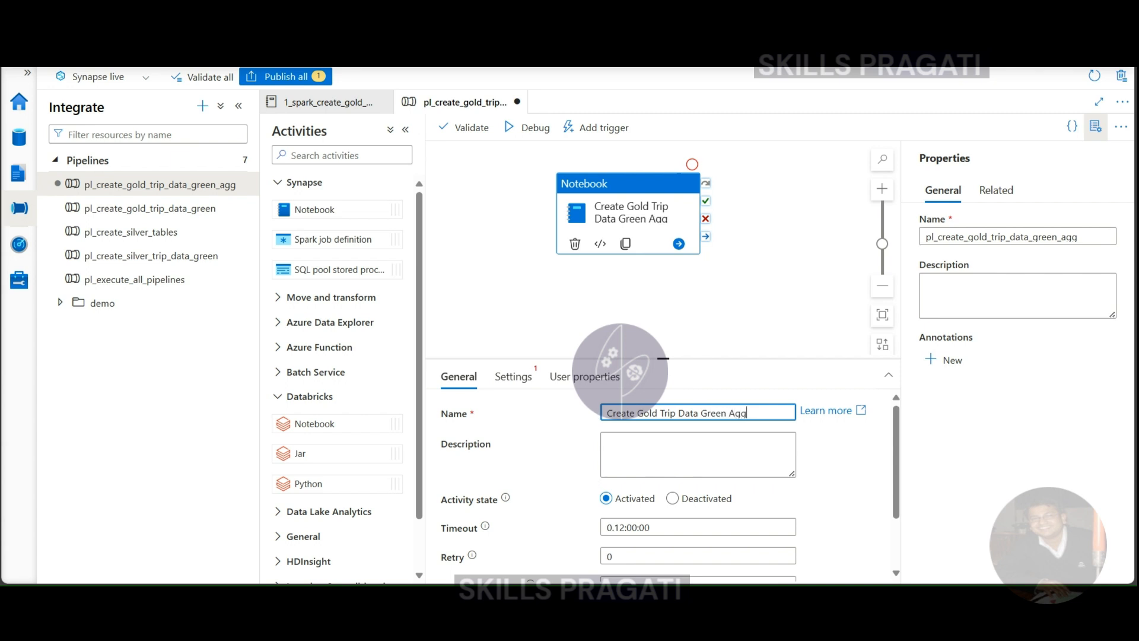
Step: Set the activity's notebook to 1_spark_create_gold_trip_data_green_agg
scroll(537, 417, down, 1)
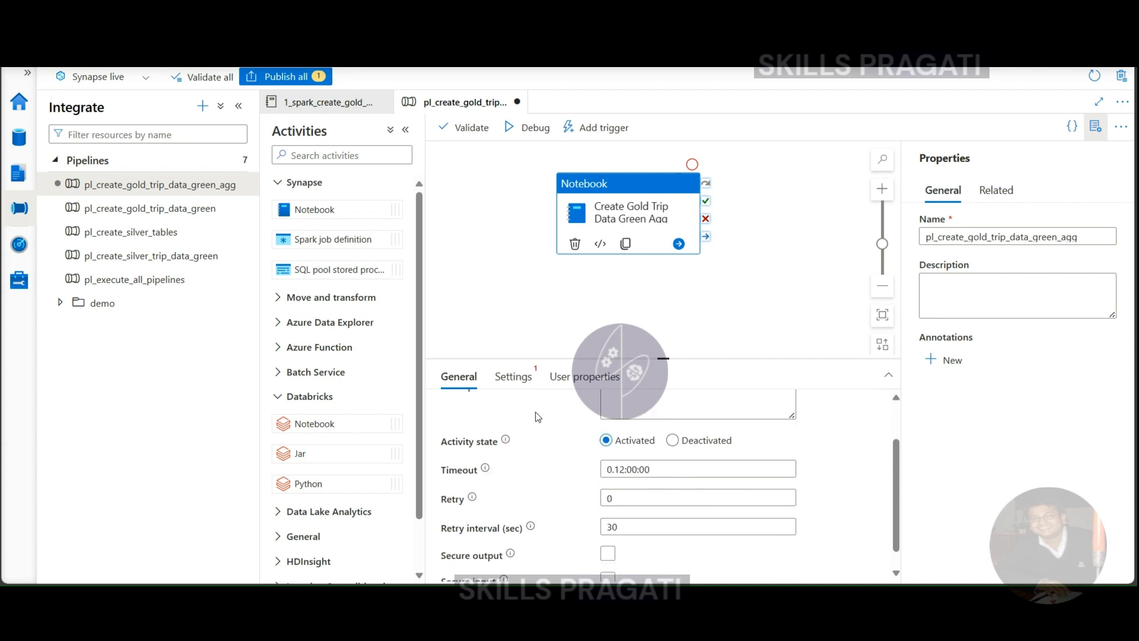
click(510, 376)
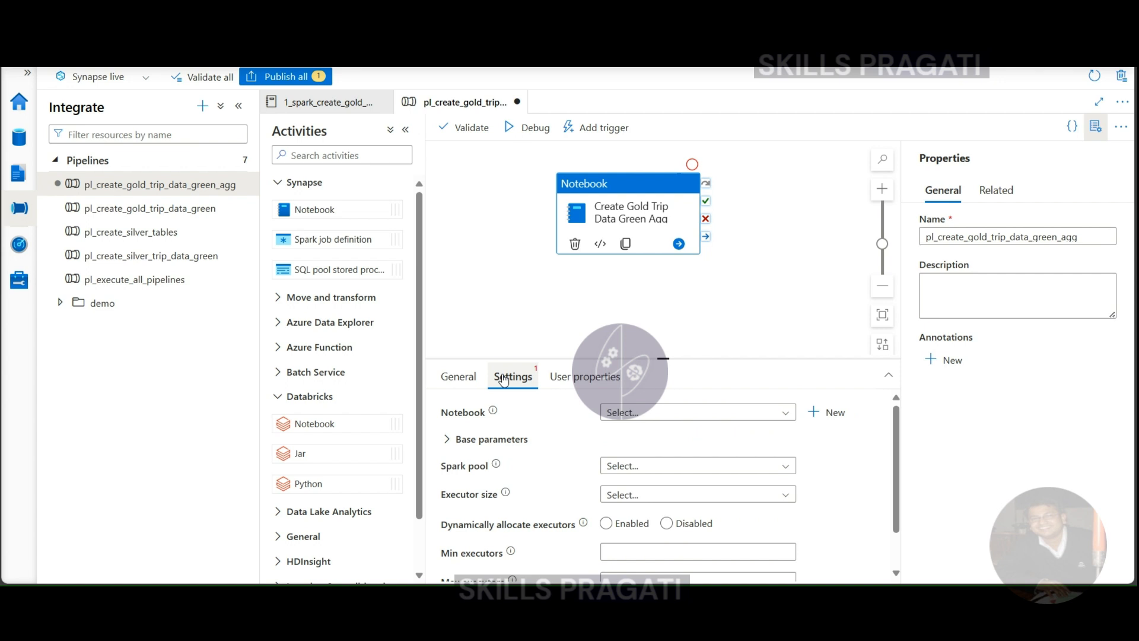
click(647, 421)
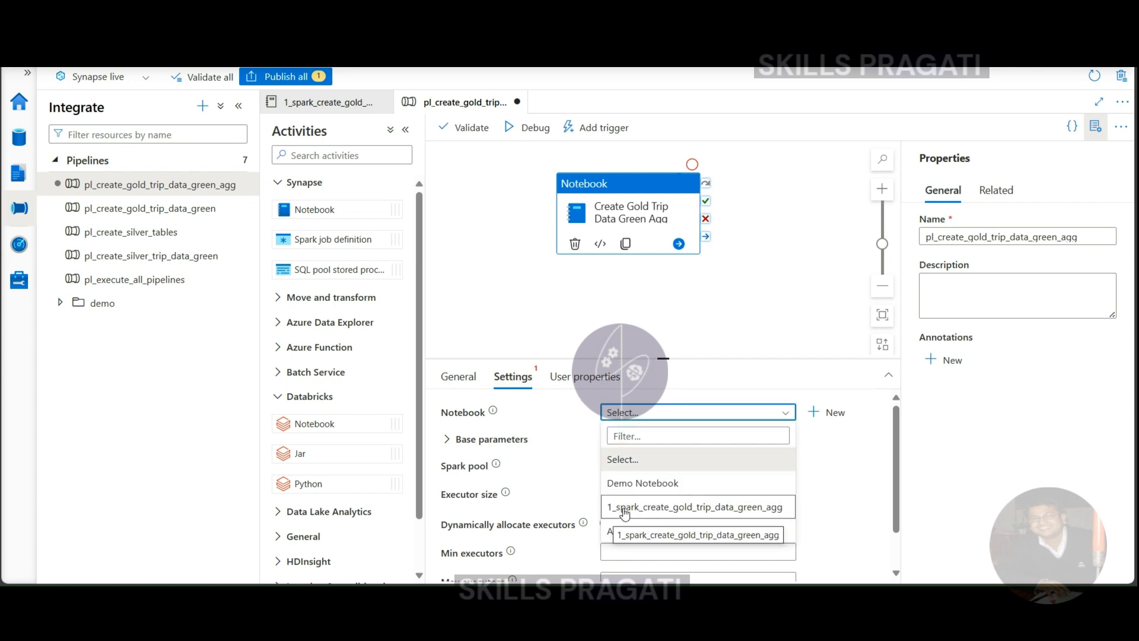
click(624, 509)
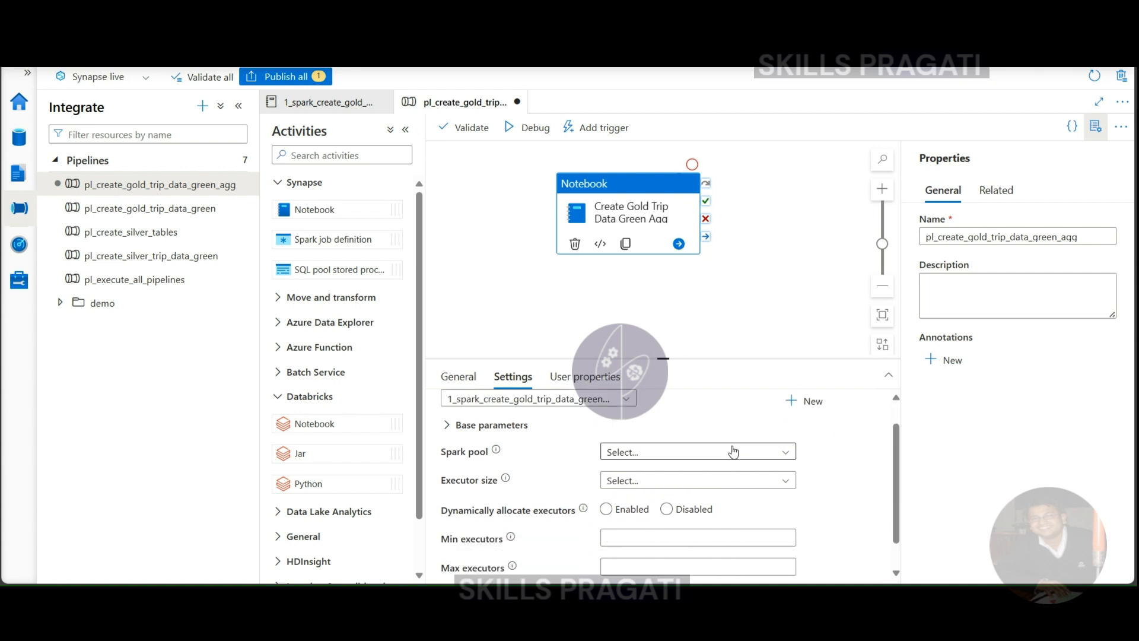
scroll(733, 450, down, 1)
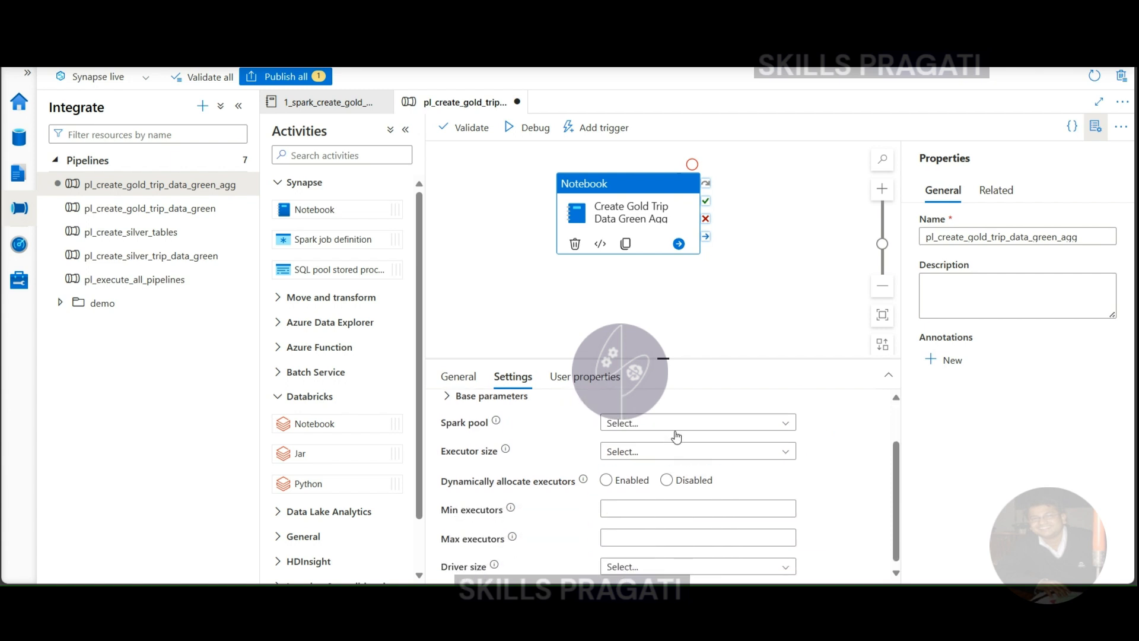
scroll(677, 437, up, 1)
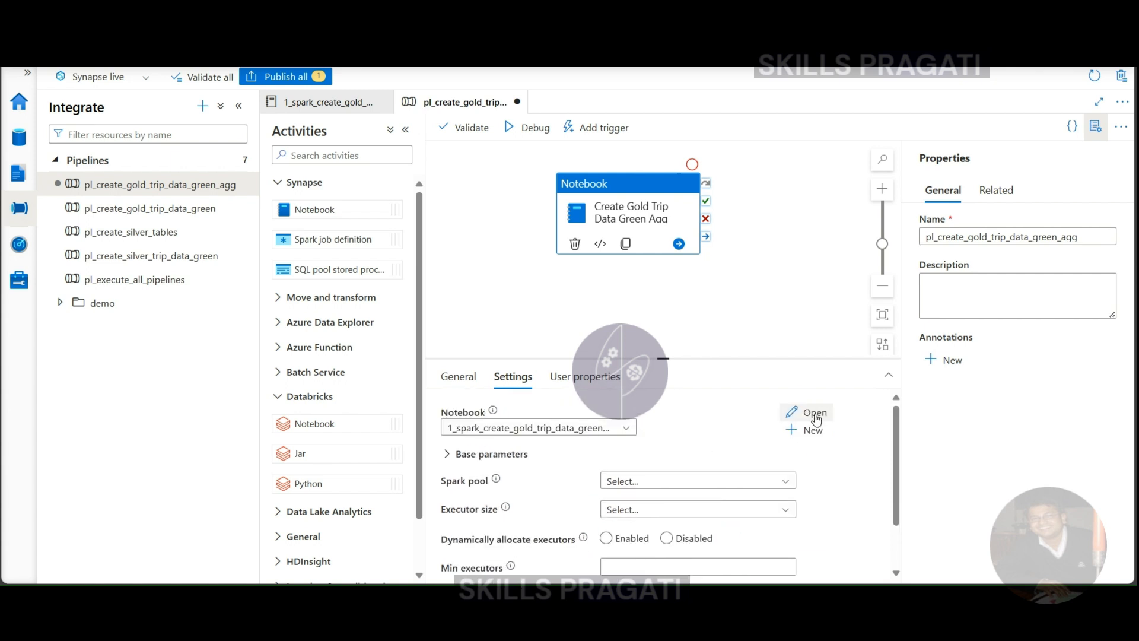
click(814, 414)
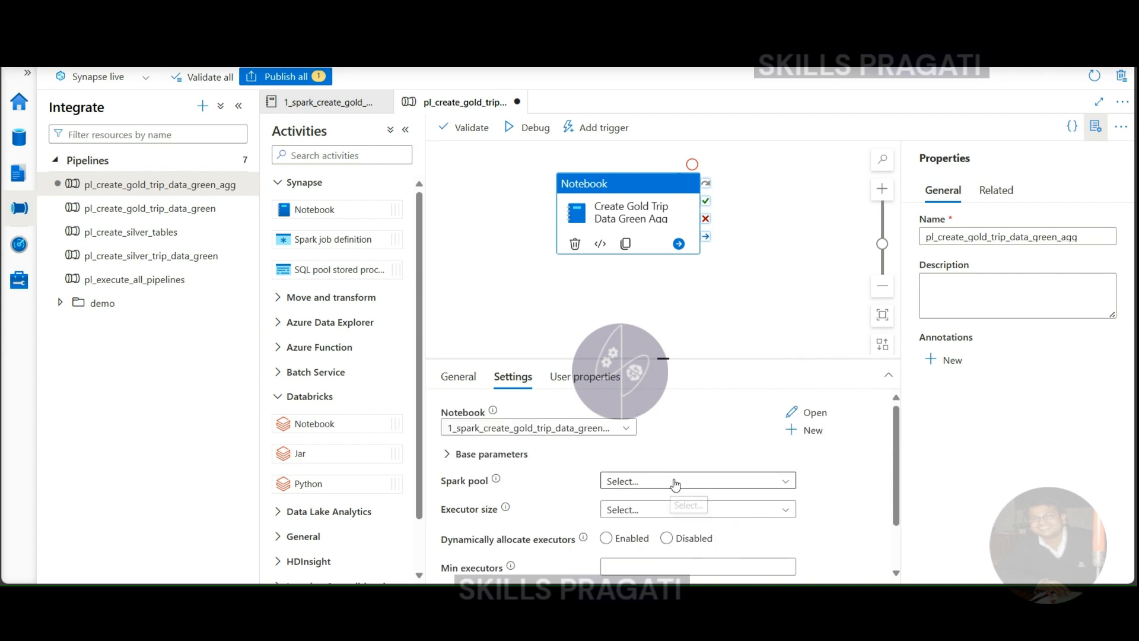
Step: Assign the learnsparkpool Spark pool to the notebook activity and set its executor size to Small (4 vCores, 28GB memory)
click(675, 482)
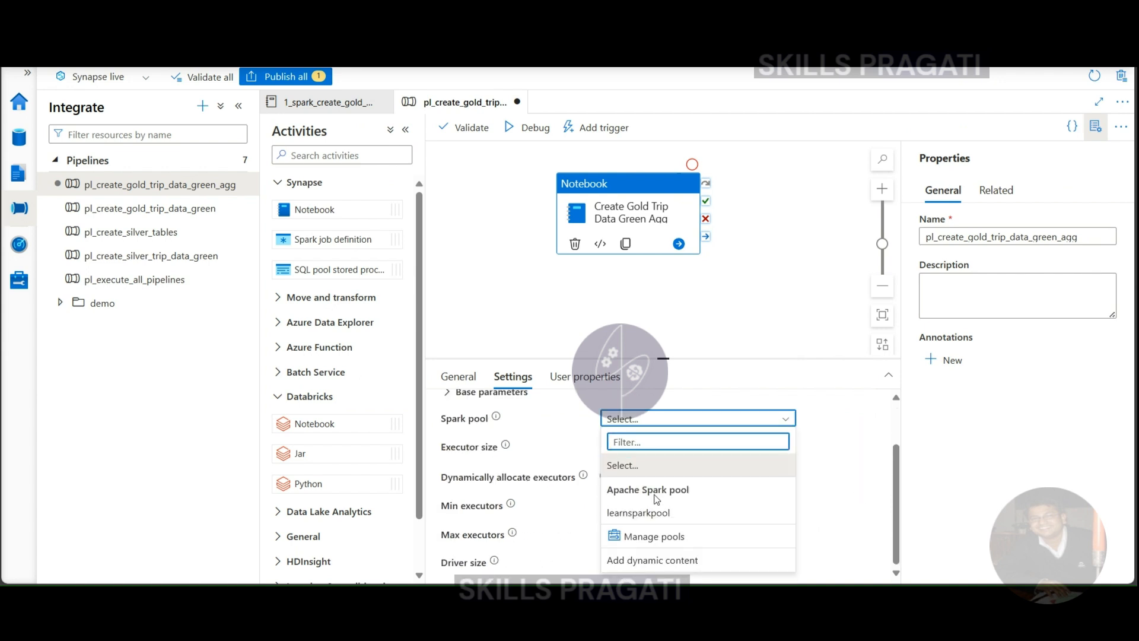
click(629, 512)
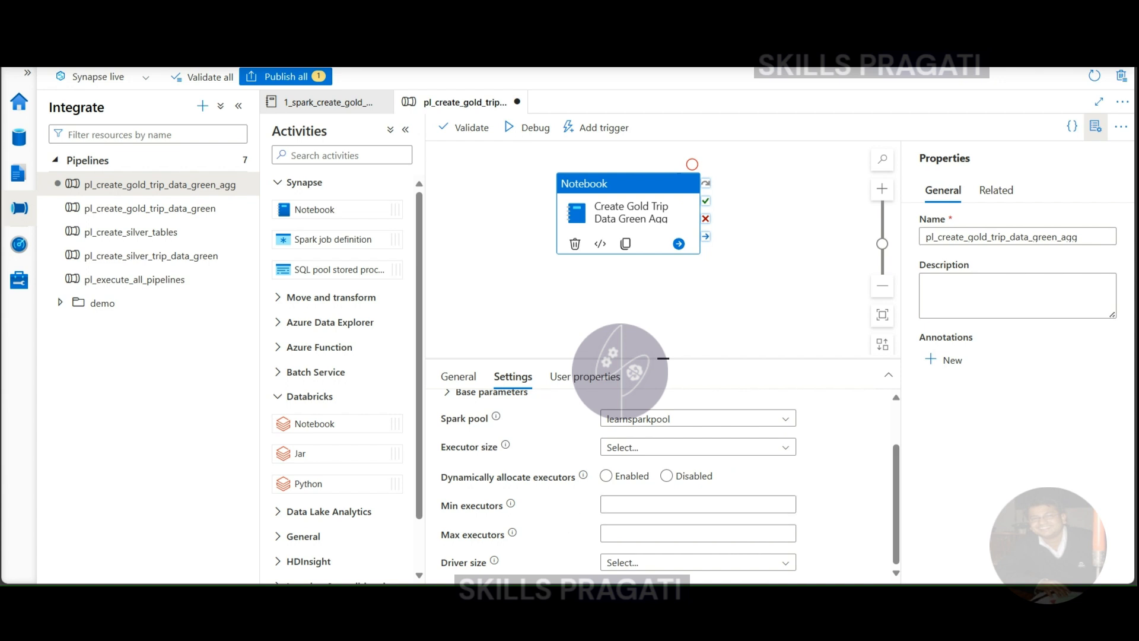
click(692, 450)
click(666, 490)
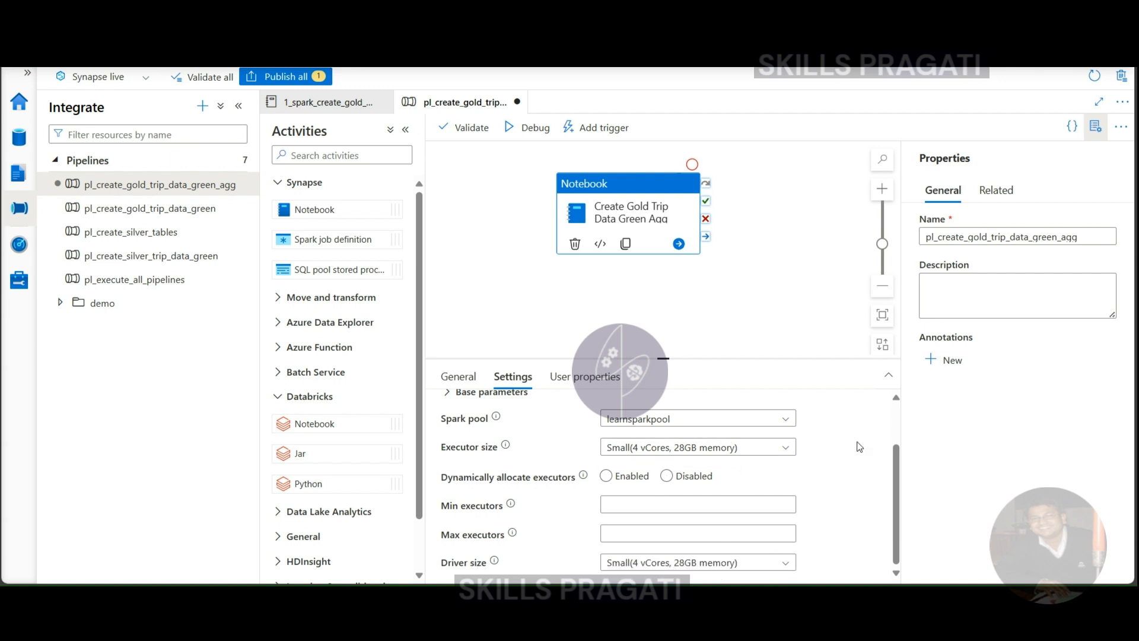
Step: Run the pipeline in debug mode and examine the output details of the notebook activity run
mouse_move(582, 482)
click(531, 127)
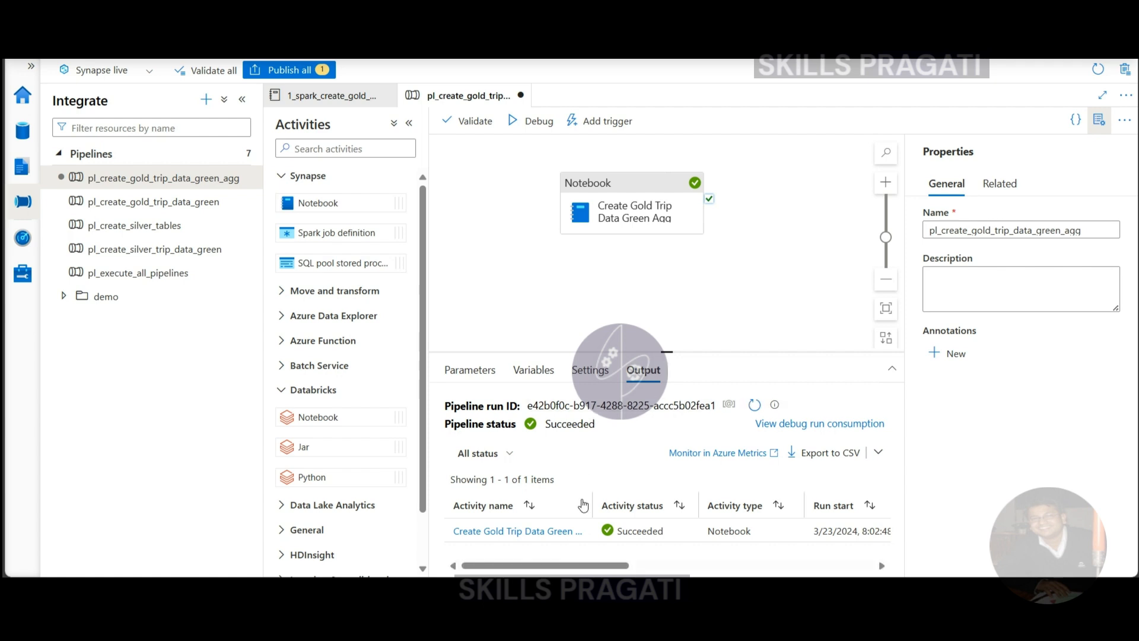
mouse_move(581, 534)
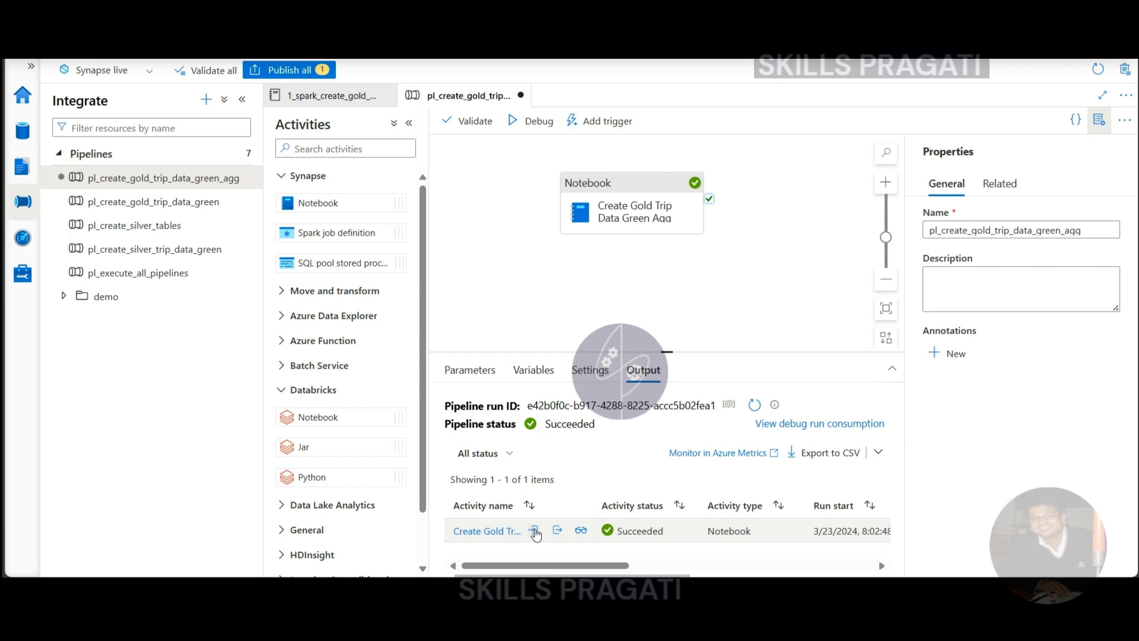
click(557, 530)
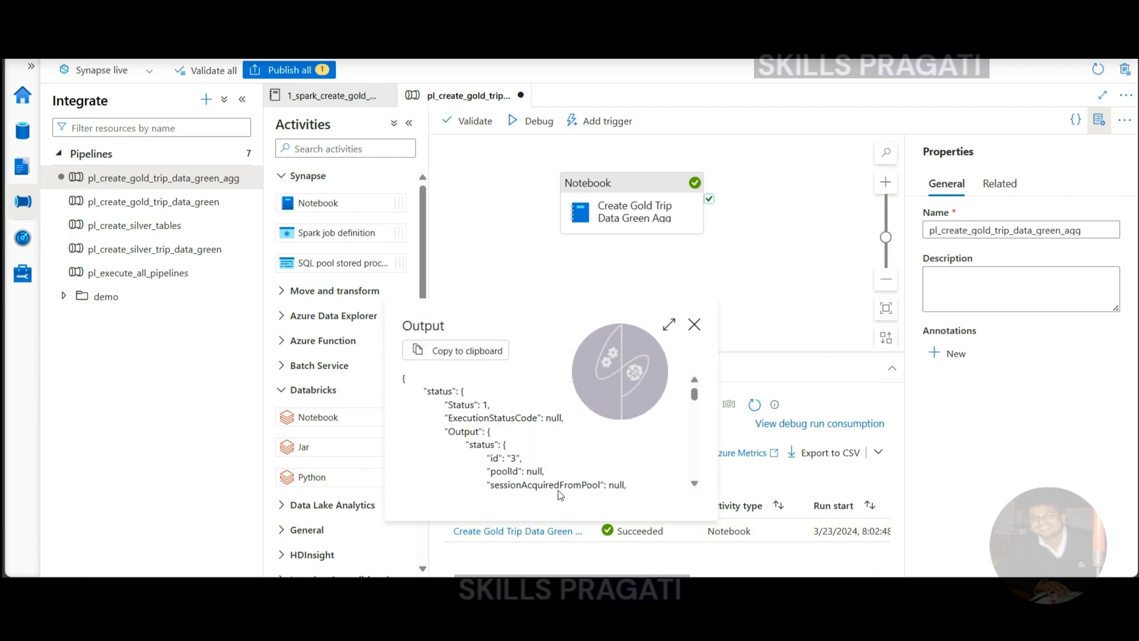
scroll(590, 442, down, 2)
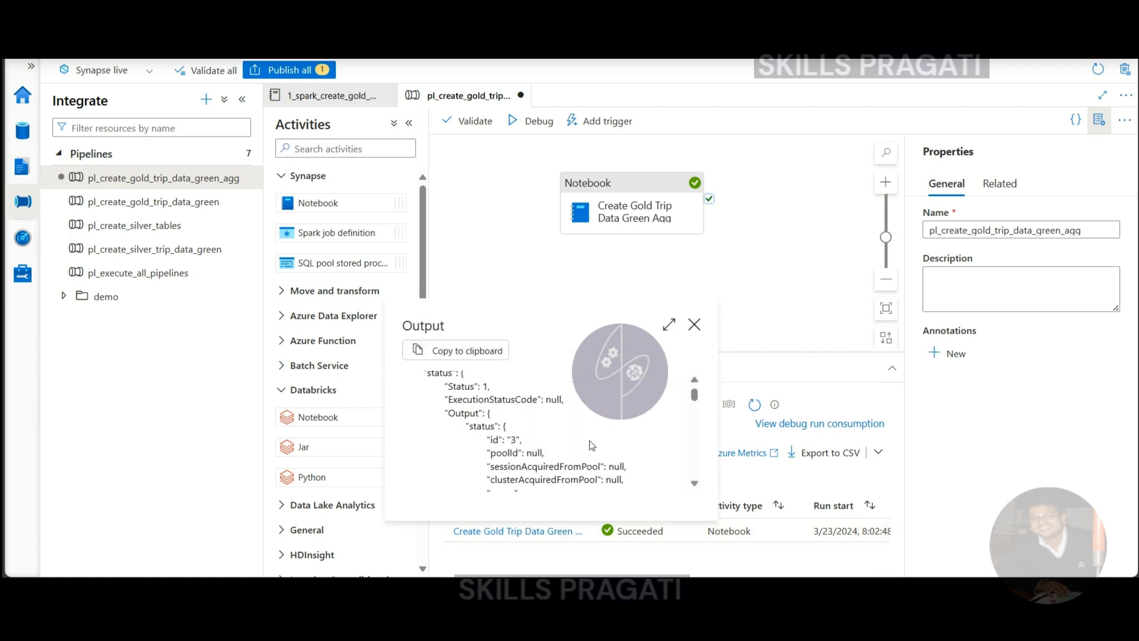
scroll(590, 461, down, 1)
scroll(588, 460, up, 1)
scroll(574, 462, down, 1)
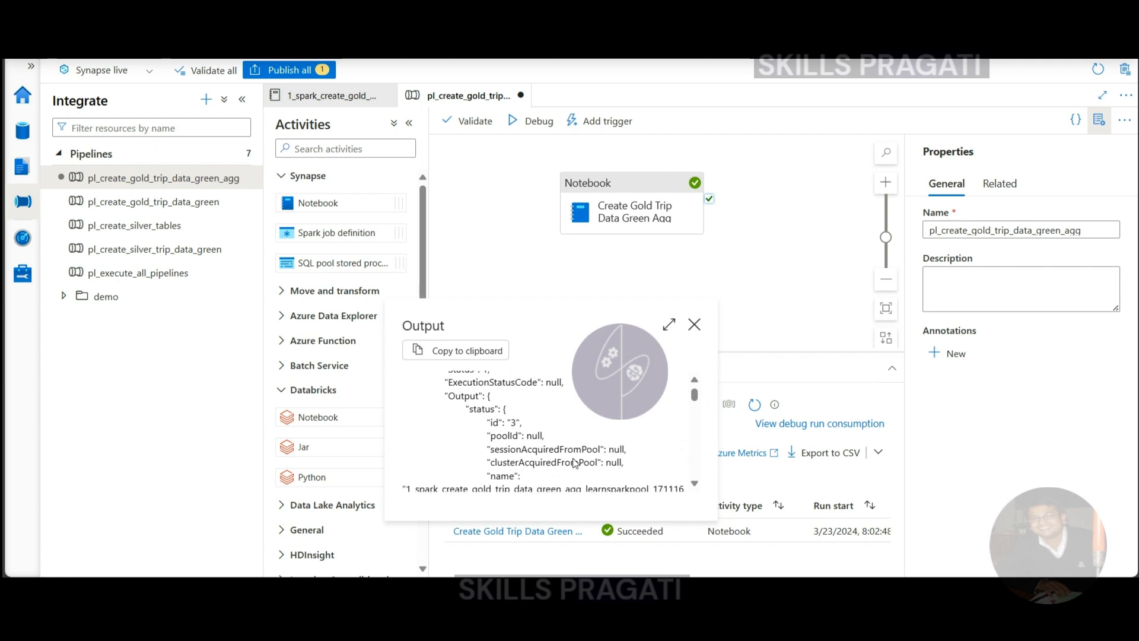
Step: Review the notebook activity's output JSON and open its notebookSnapshotStudioUrl link
scroll(575, 462, down, 5)
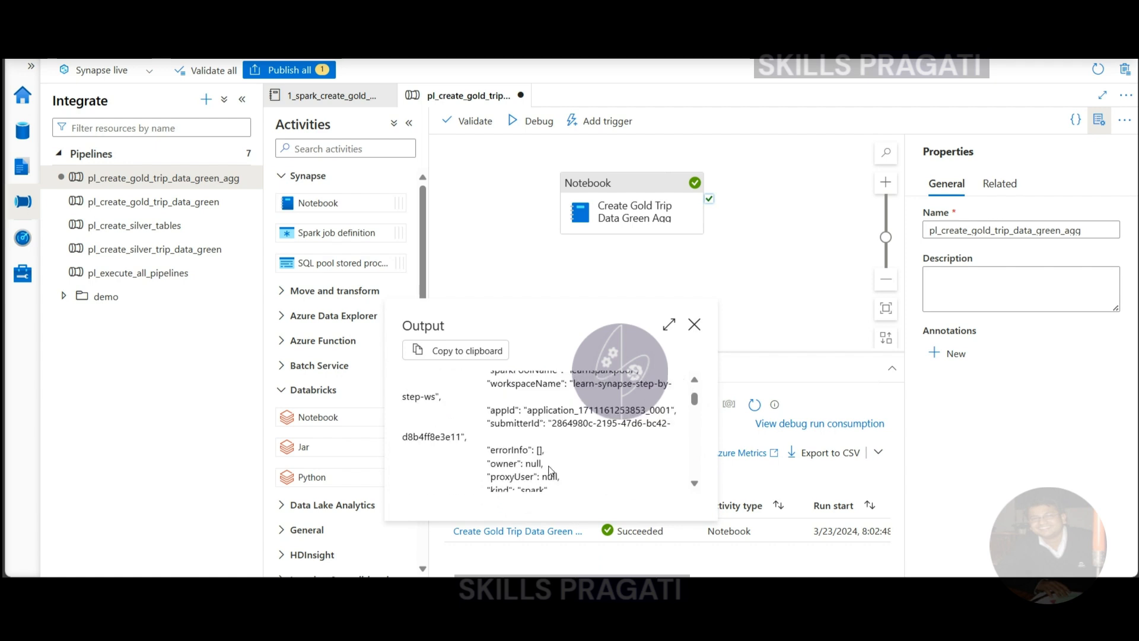
scroll(549, 469, down, 4)
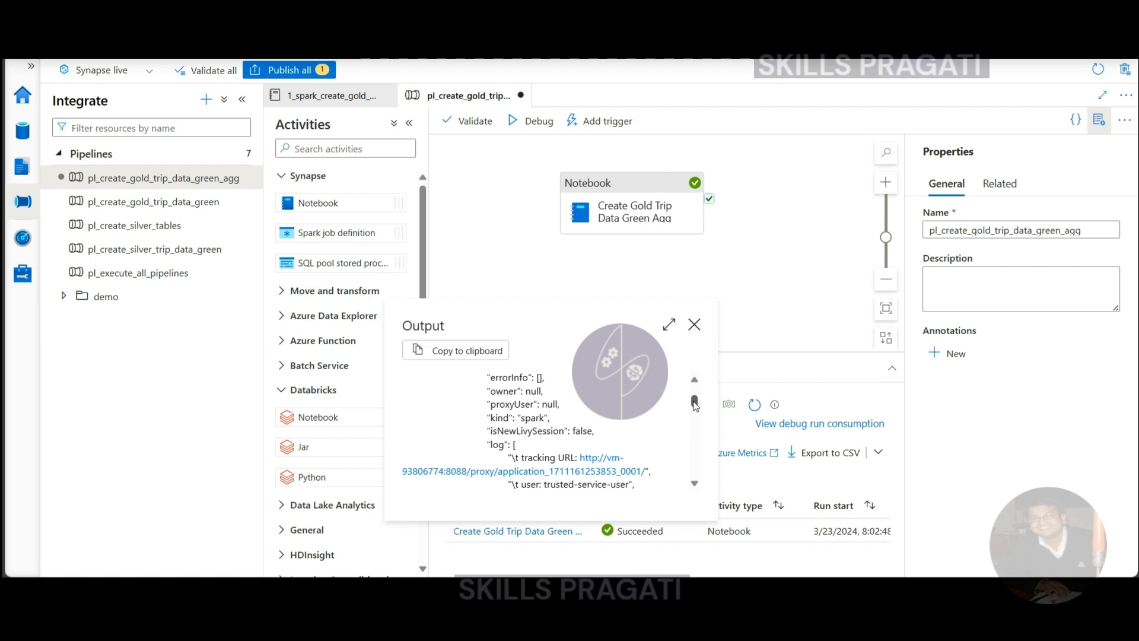
drag(695, 405, 695, 461)
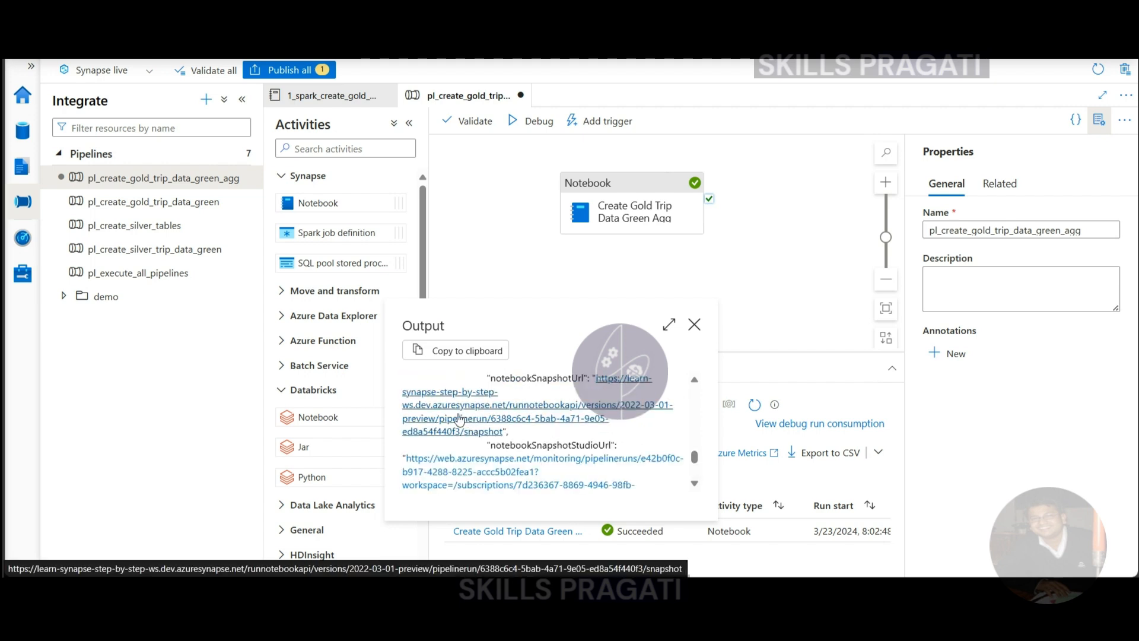
click(495, 471)
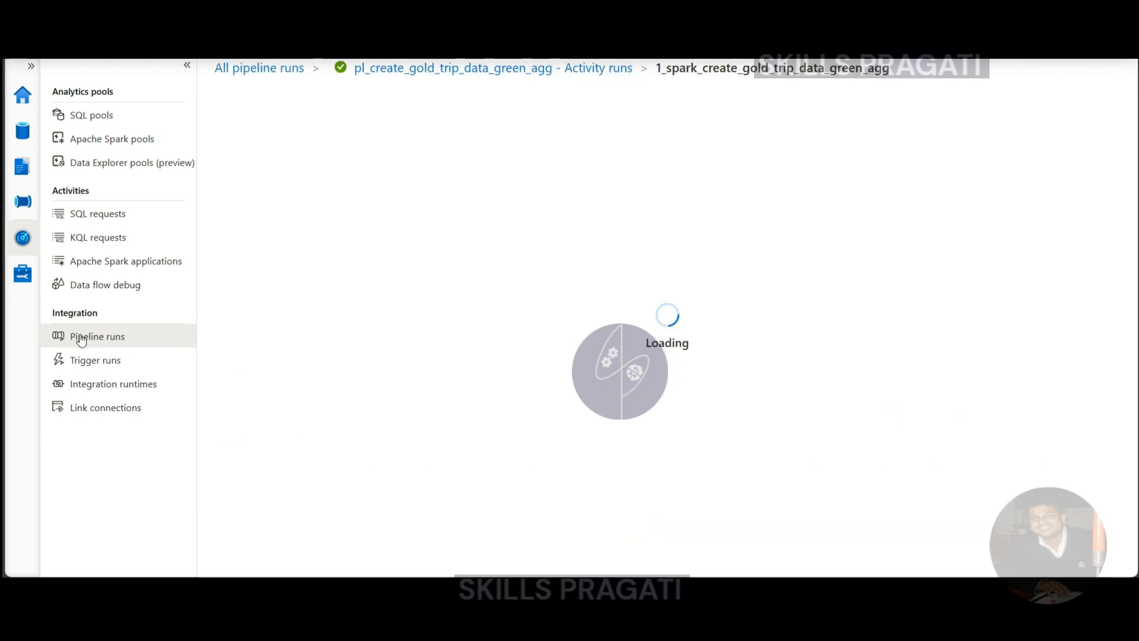
Step: Find the debug run of pl_create_gold_trip_data_green_agg in the pipeline run monitor and open its activity's notebook snapshot
click(82, 338)
click(293, 110)
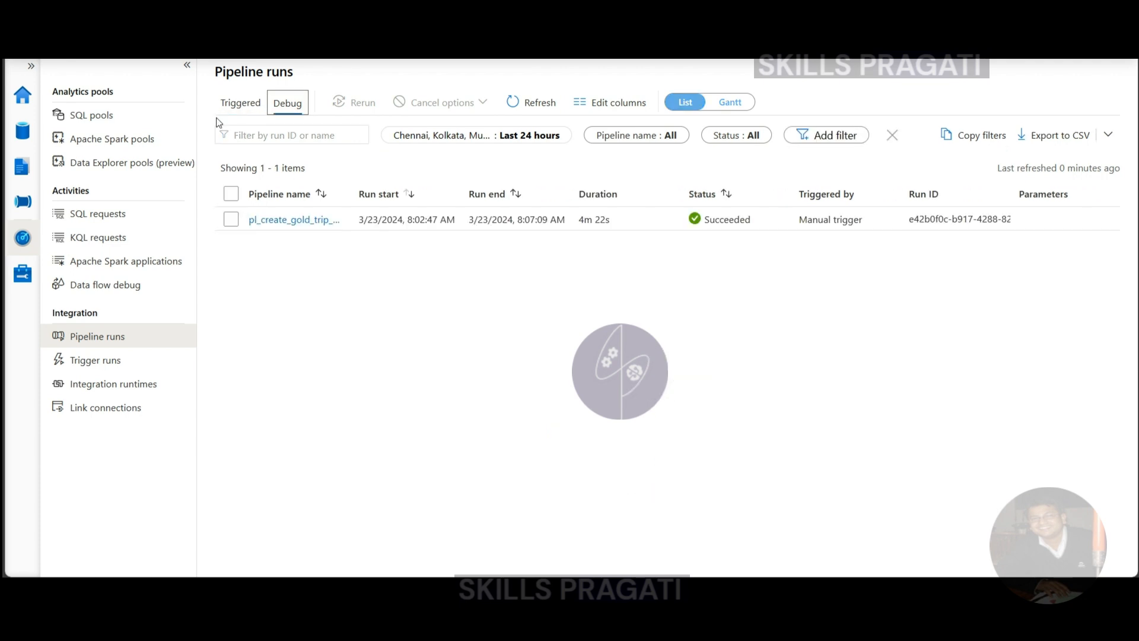
click(279, 219)
click(290, 254)
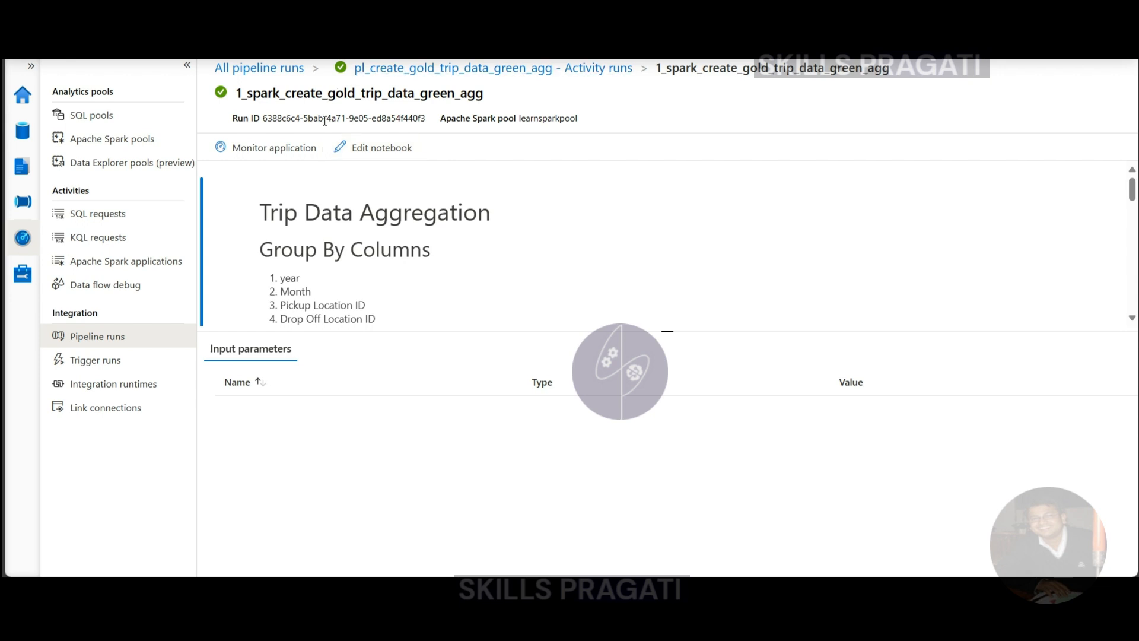
click(572, 70)
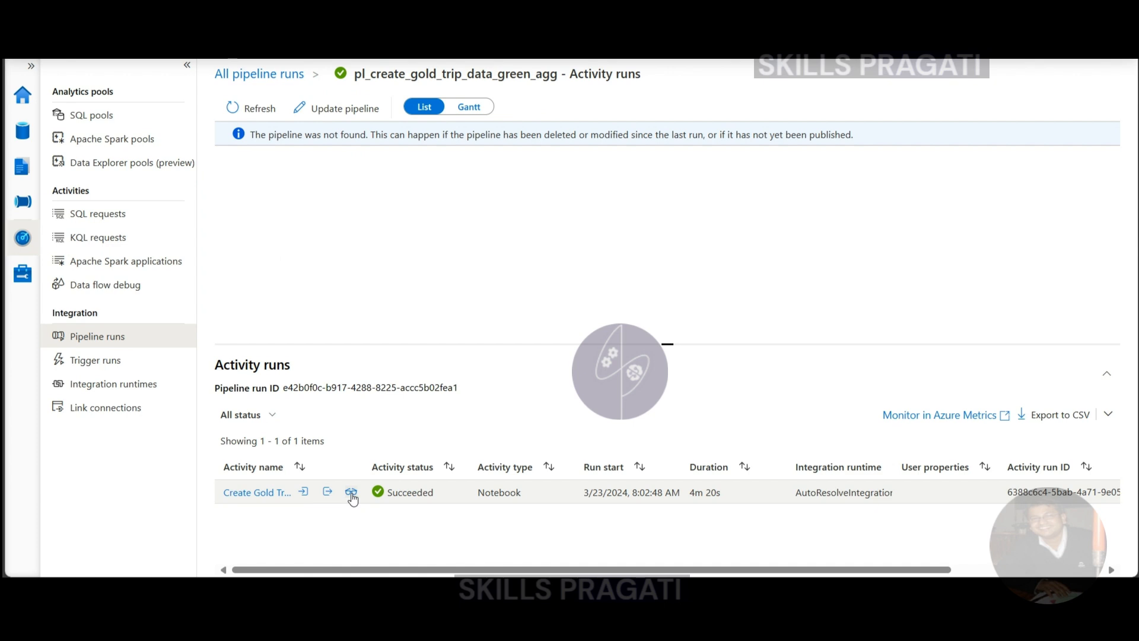
click(351, 493)
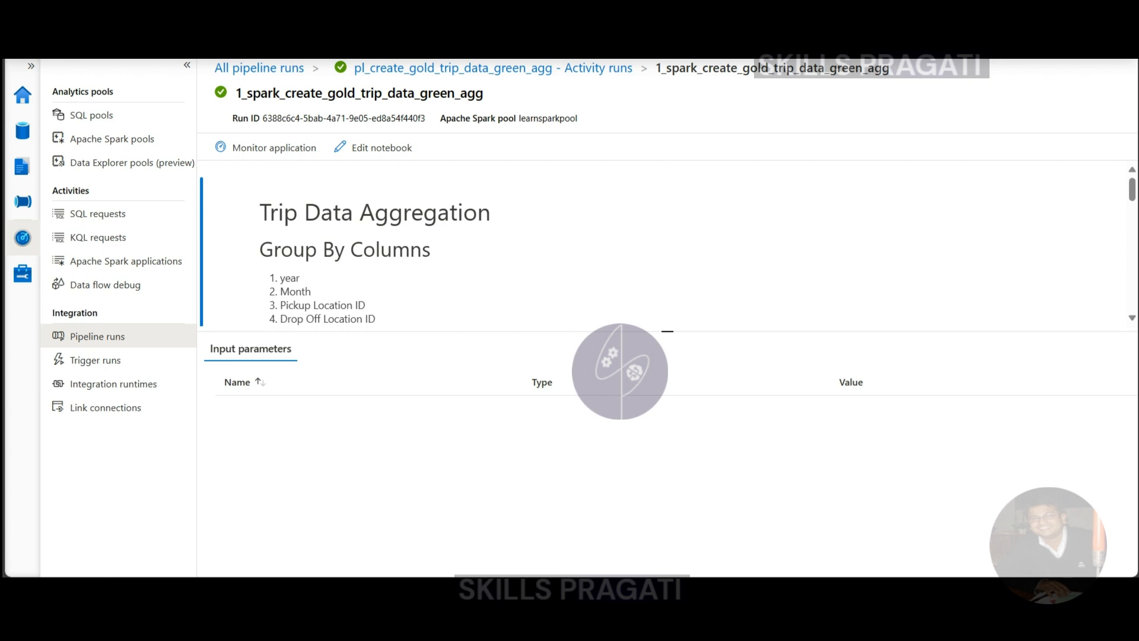
Step: Enlarge the notebook snapshot view and examine the executed cells and their execution times through the final gold table write
drag(666, 331, 666, 455)
scroll(462, 380, down, 3)
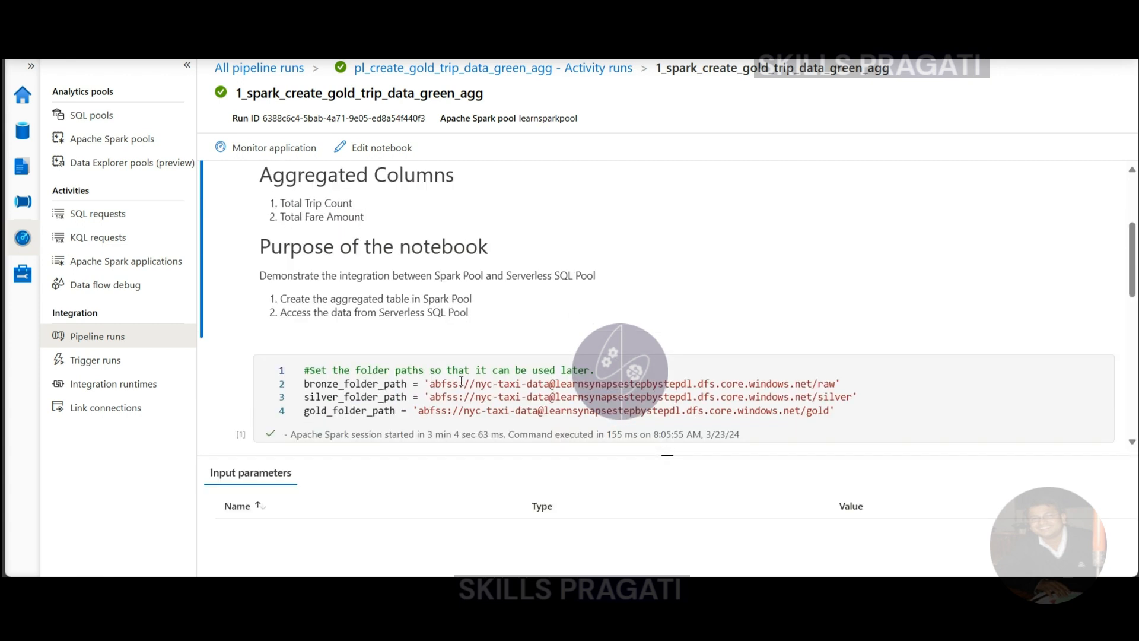
scroll(461, 380, down, 15)
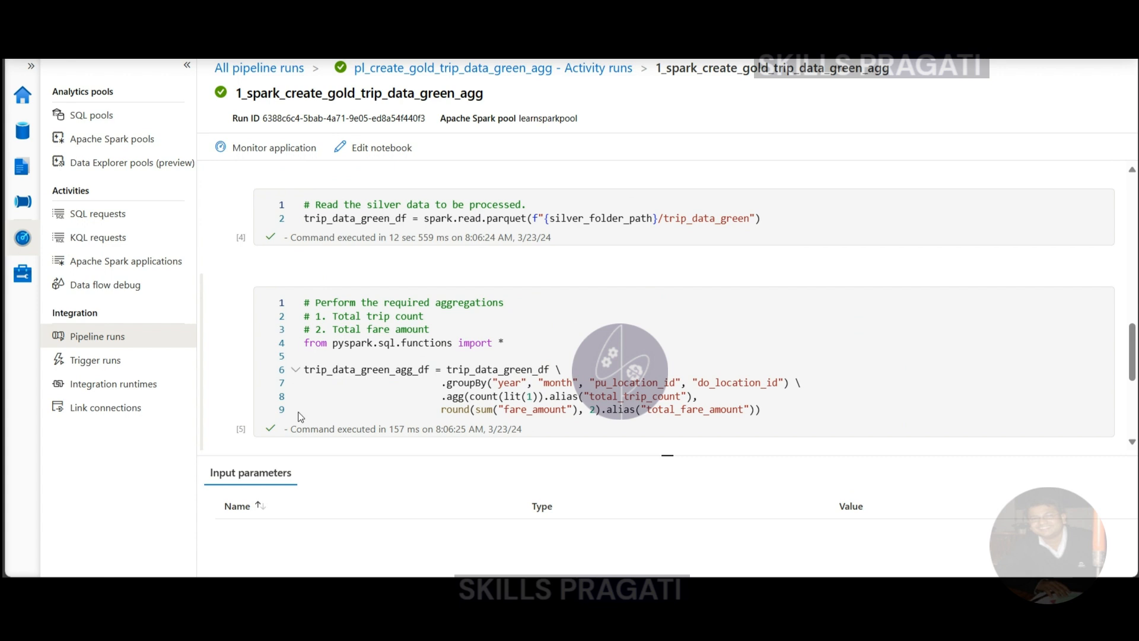
scroll(301, 417, down, 5)
scroll(344, 403, down, 3)
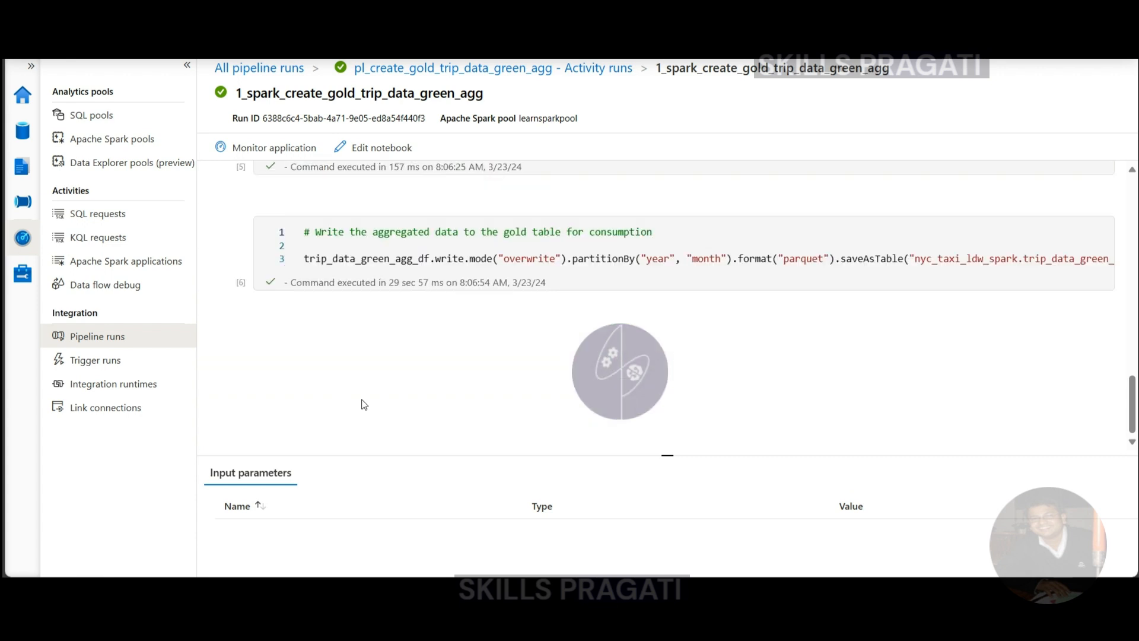
scroll(369, 398, up, 1)
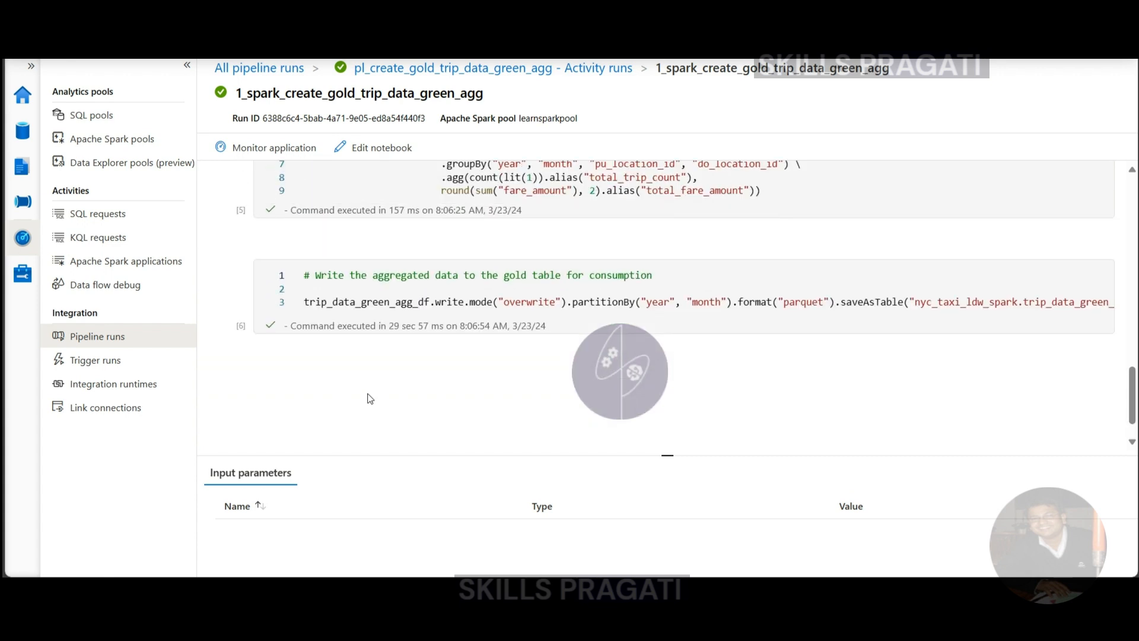
Step: Check the submit time of the notebook's run among the Apache Spark applications and open its job details
click(104, 265)
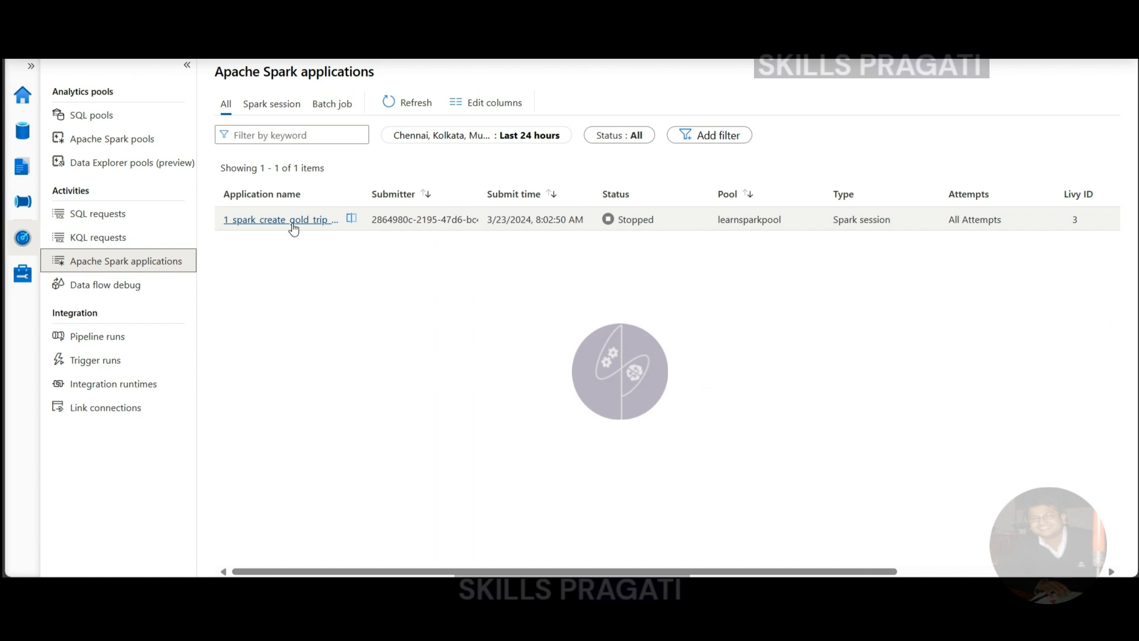
drag(487, 219, 584, 219)
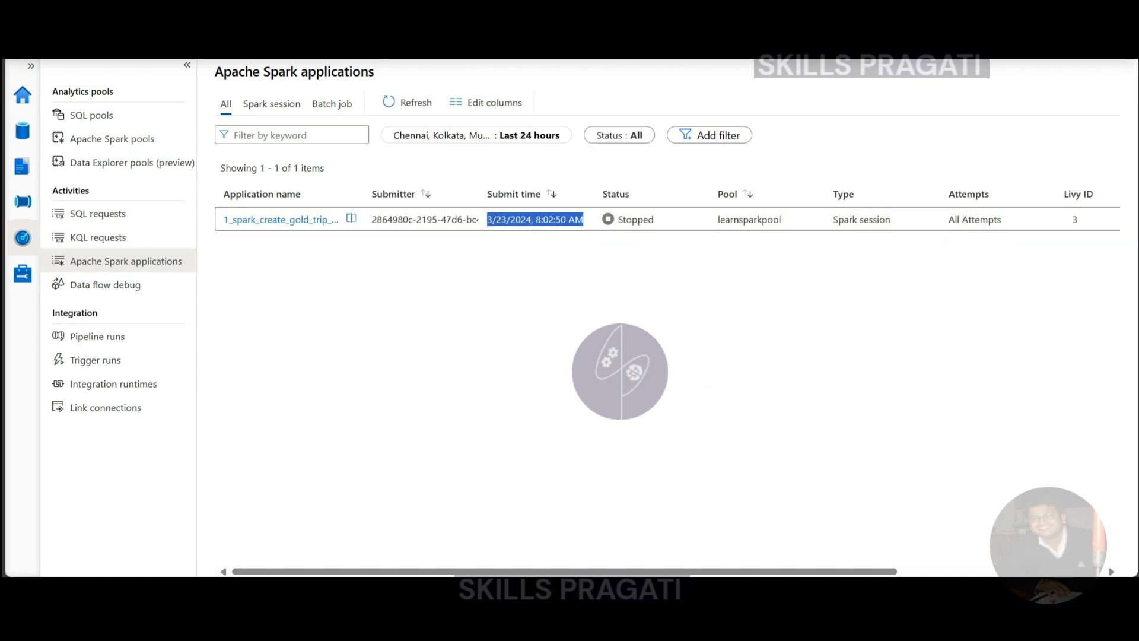
click(299, 221)
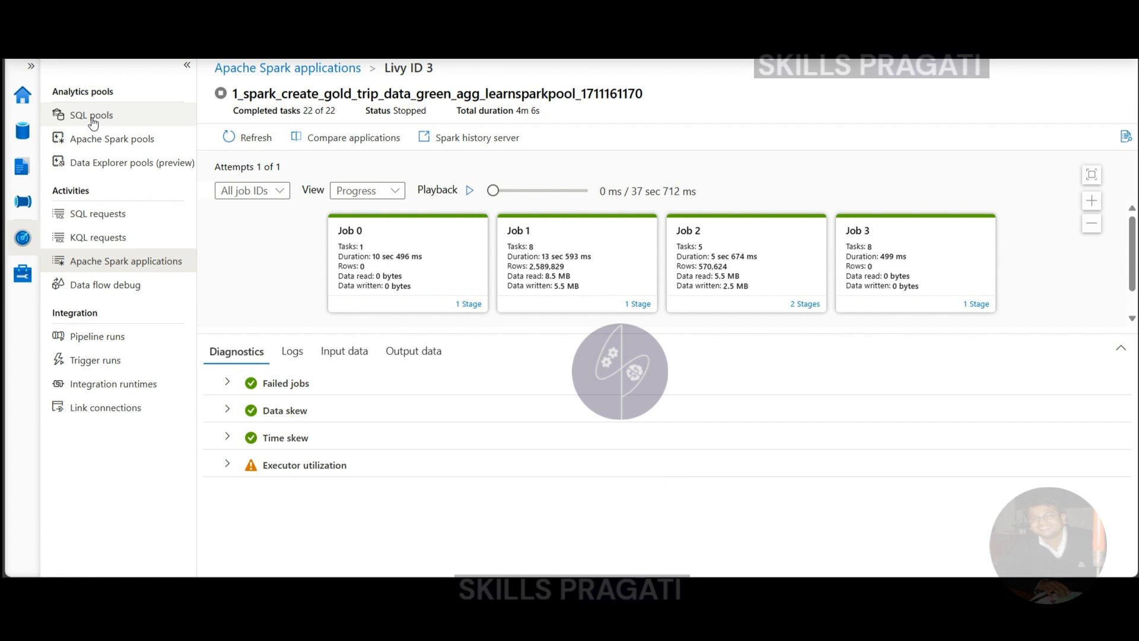
Step: Check the allocated vCores and memory of learnsparkpool in the Apache Spark pools monitor
click(105, 139)
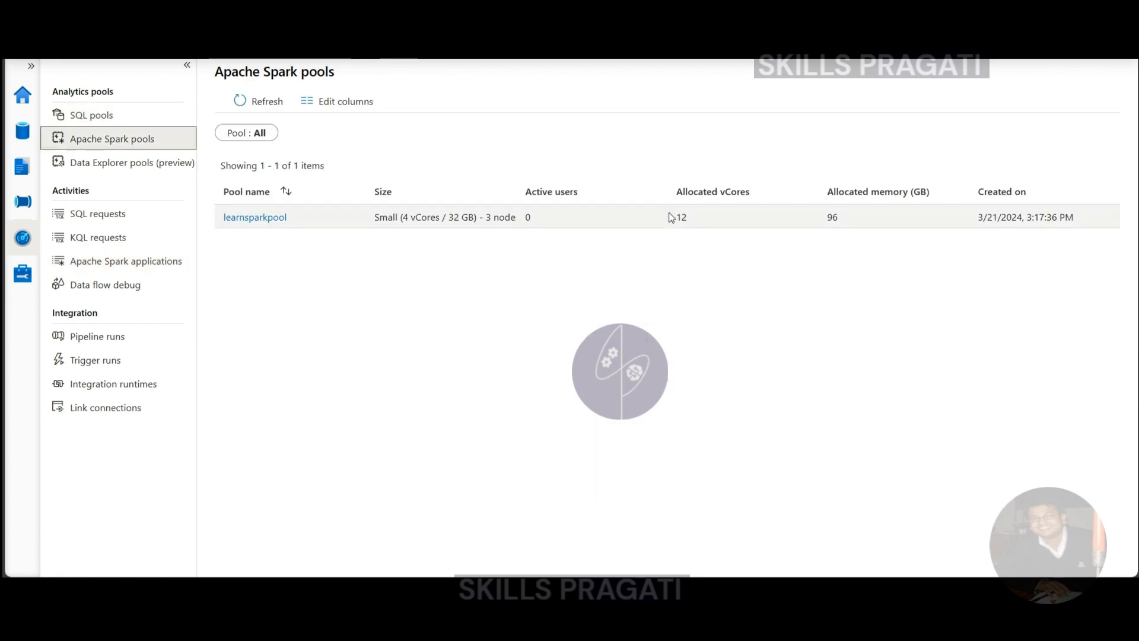
drag(673, 223, 854, 220)
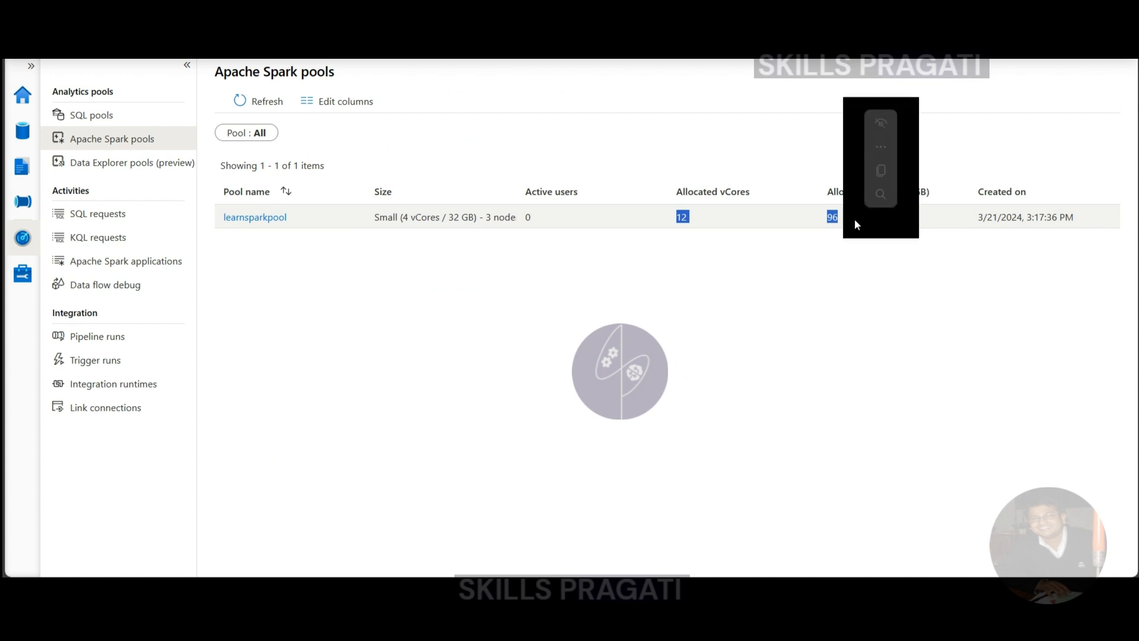
click(534, 305)
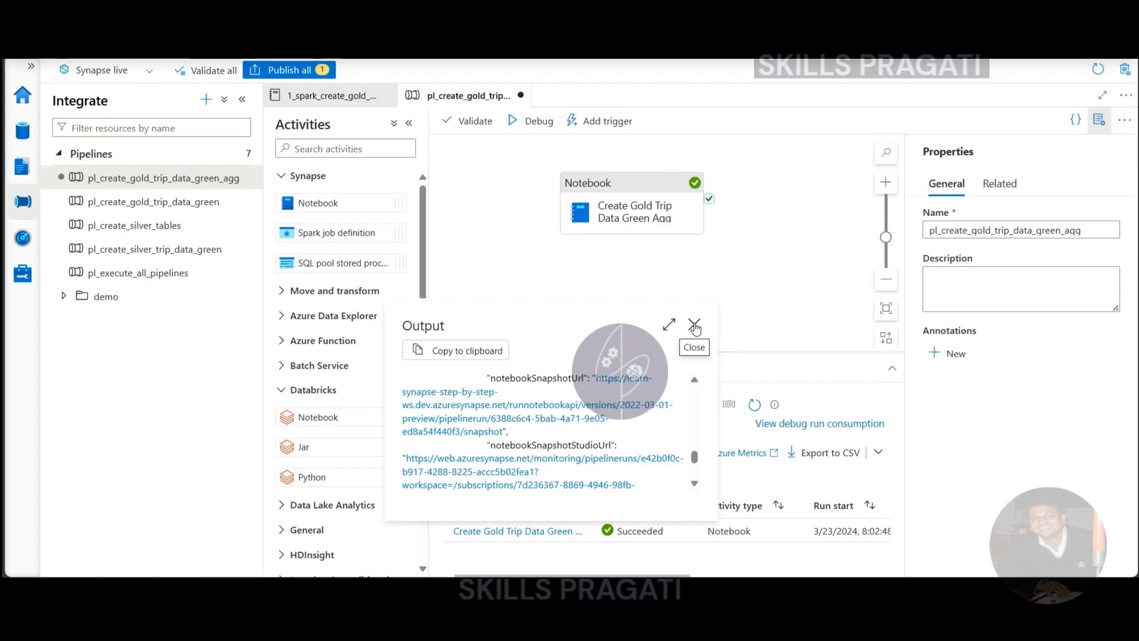
Step: Close the activity output, open pl_execute_all_pipelines, and duplicate the Execute Create Gold Trip Data Green activity, placing the copy below the original
click(695, 328)
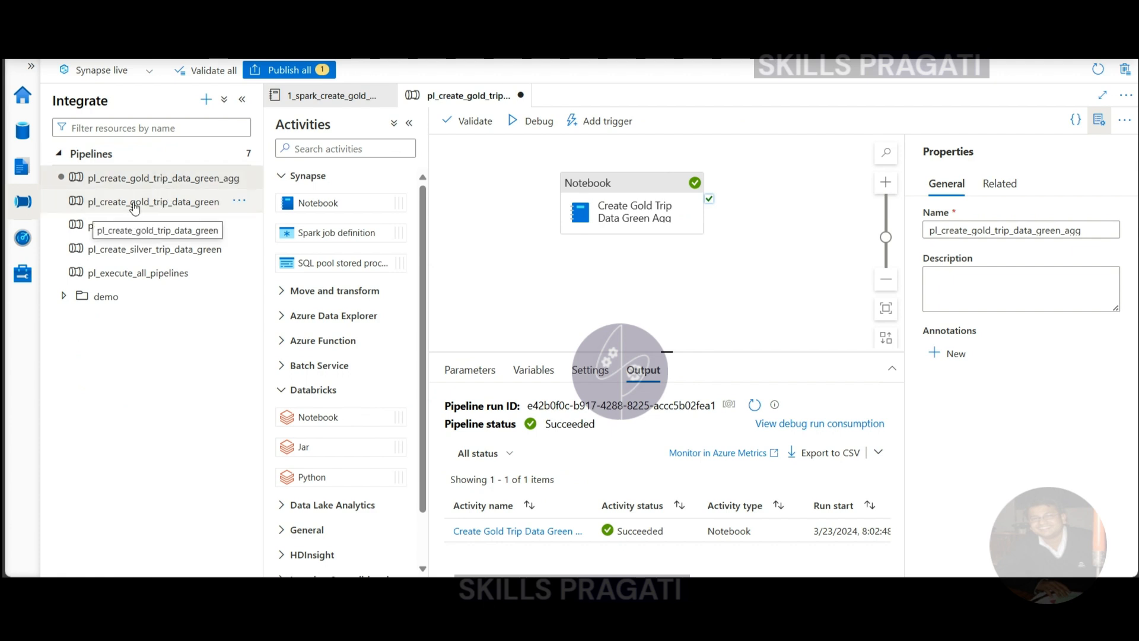
click(129, 276)
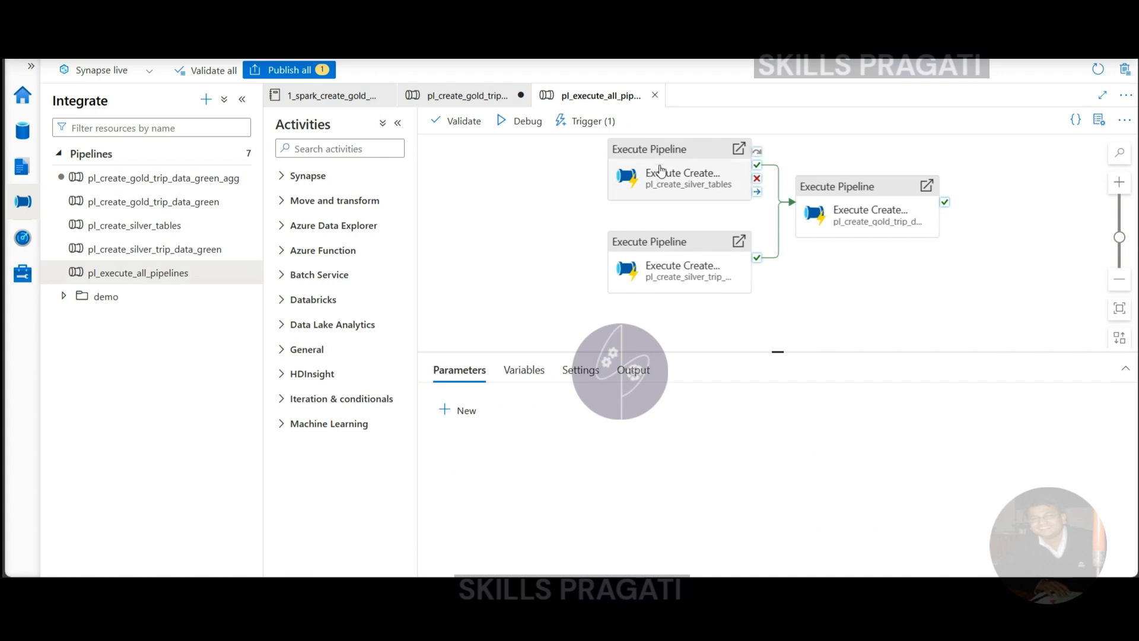
click(854, 192)
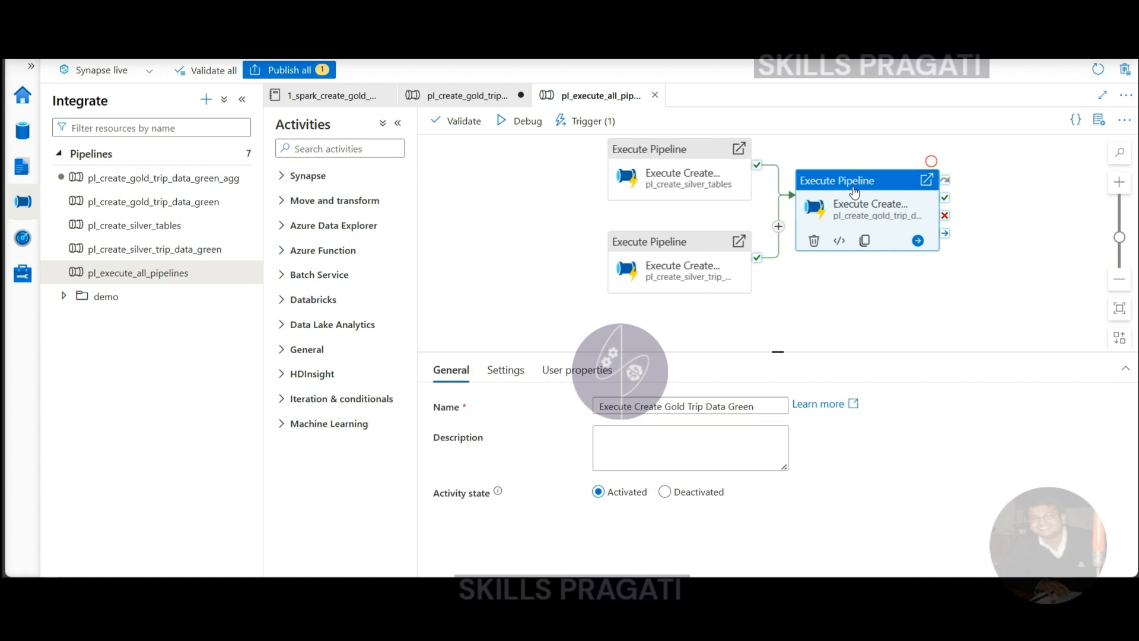
right_click(855, 192)
key(Escape)
right_click(835, 298)
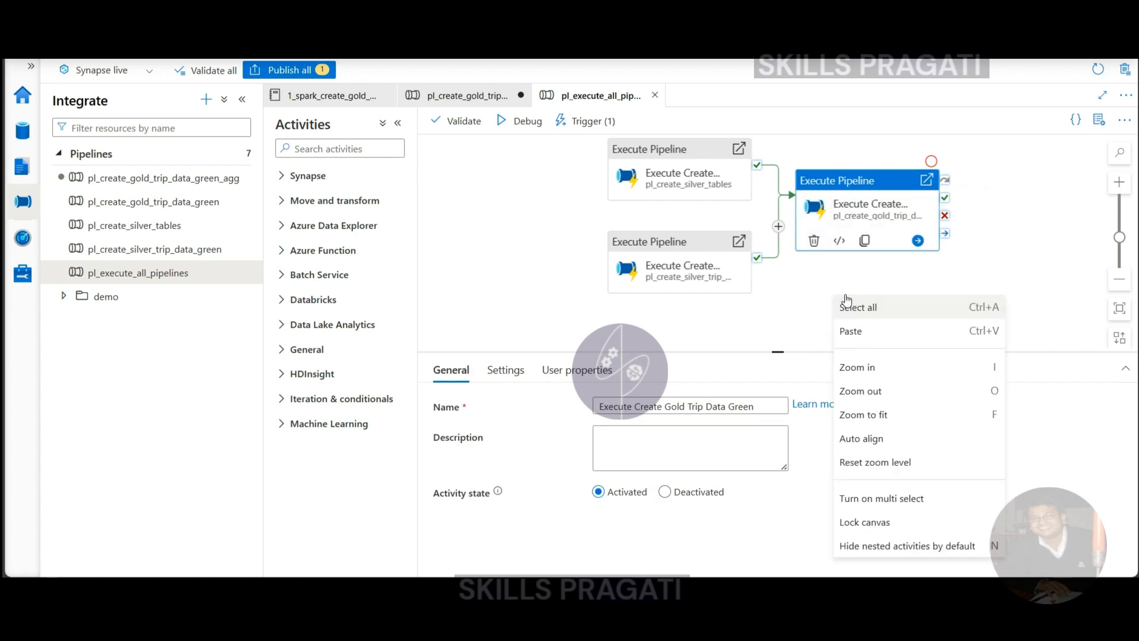
click(852, 332)
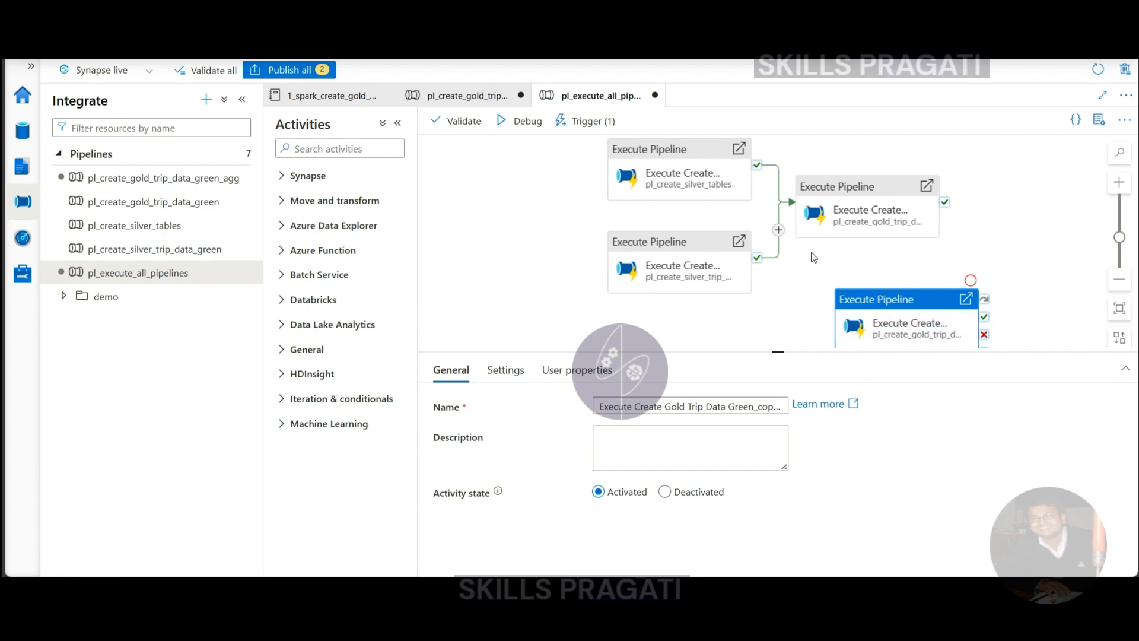
drag(883, 299, 844, 259)
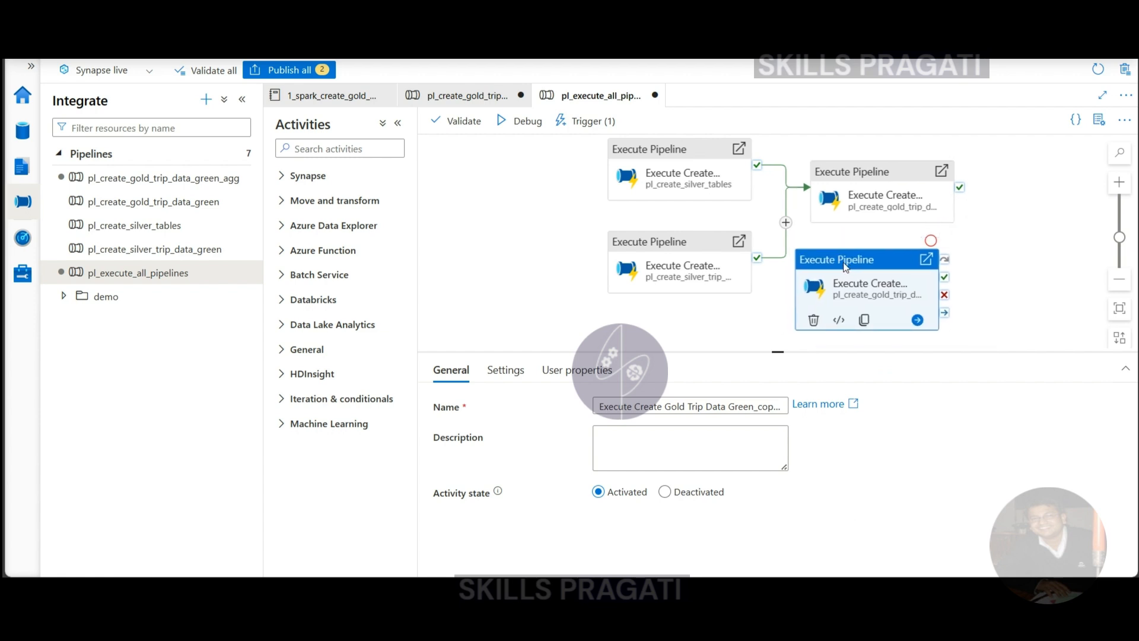
Step: Make the copied activity depend only on success of the silver trip data green activity, with no link from pl_create_silver_tables
drag(758, 168, 818, 281)
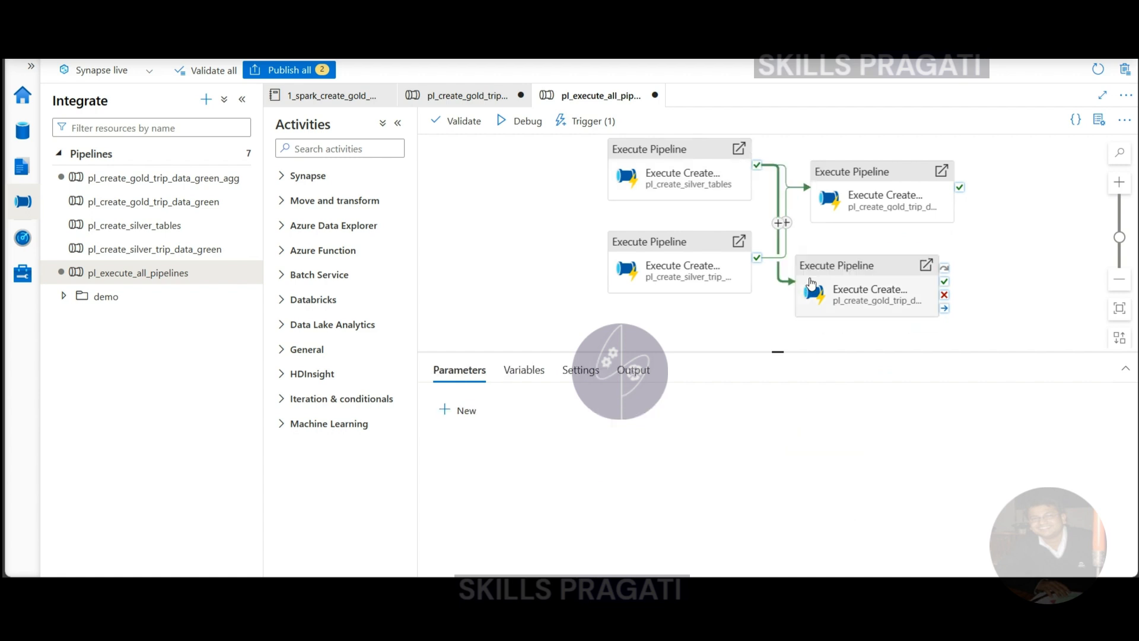
drag(757, 258, 872, 305)
click(872, 306)
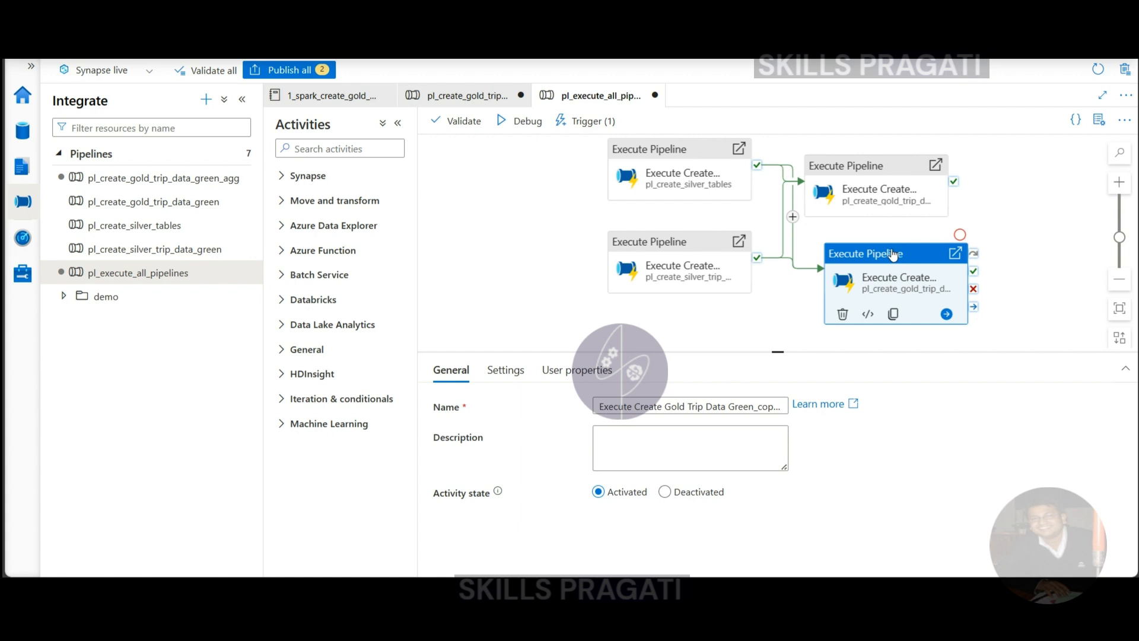
click(806, 253)
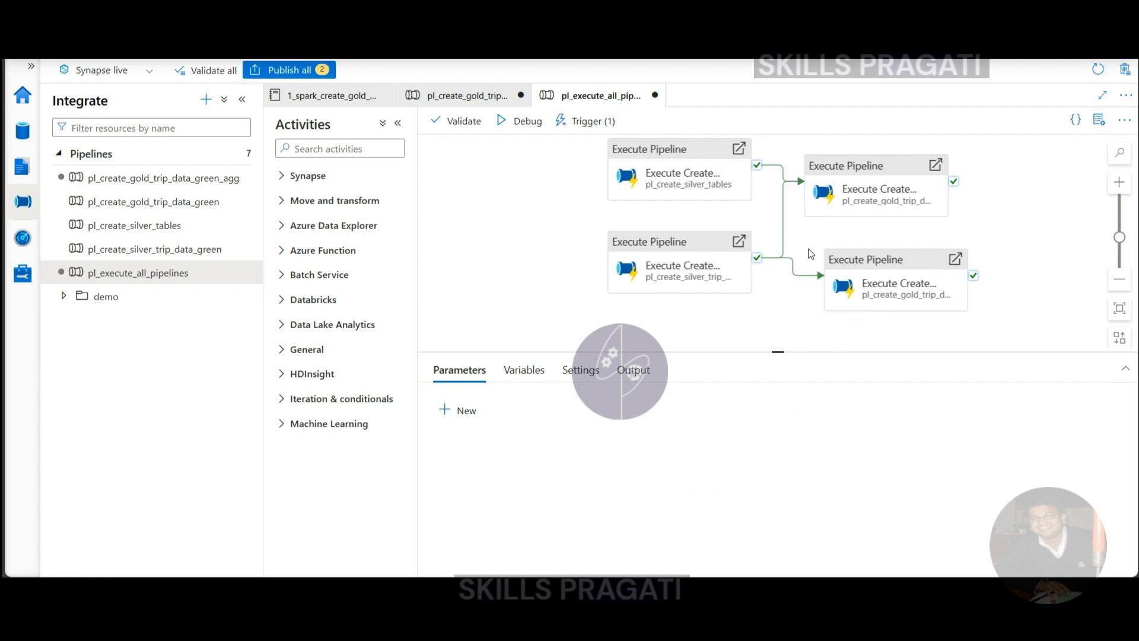
mouse_move(660, 297)
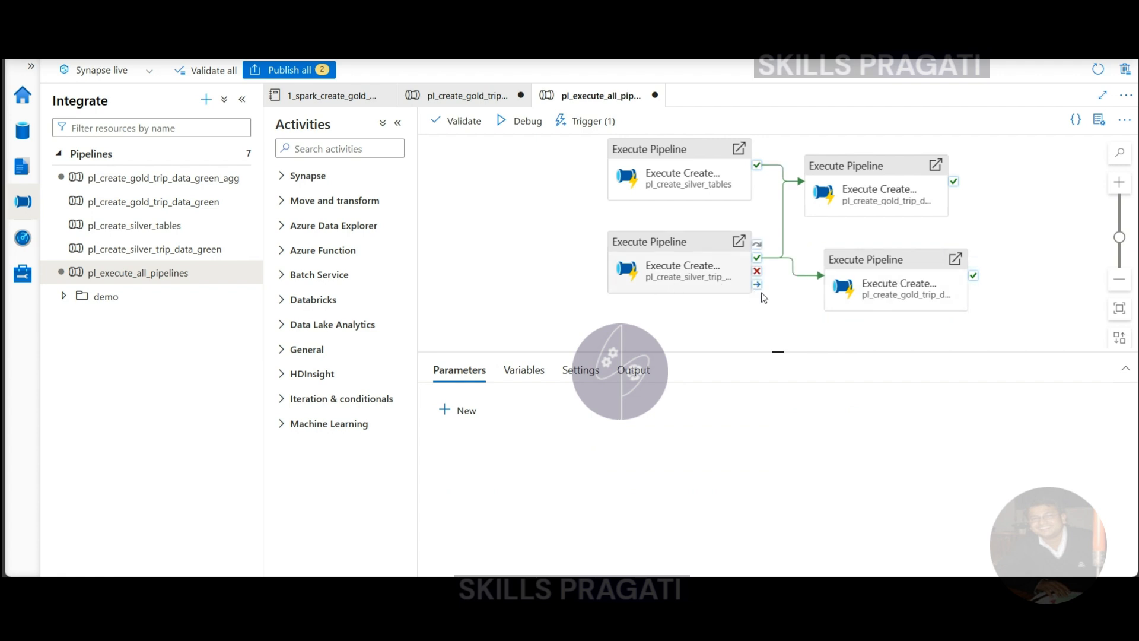
Step: Rename the copied Execute Pipeline activity by replacing the copy1 suffix with agg
click(877, 280)
click(681, 405)
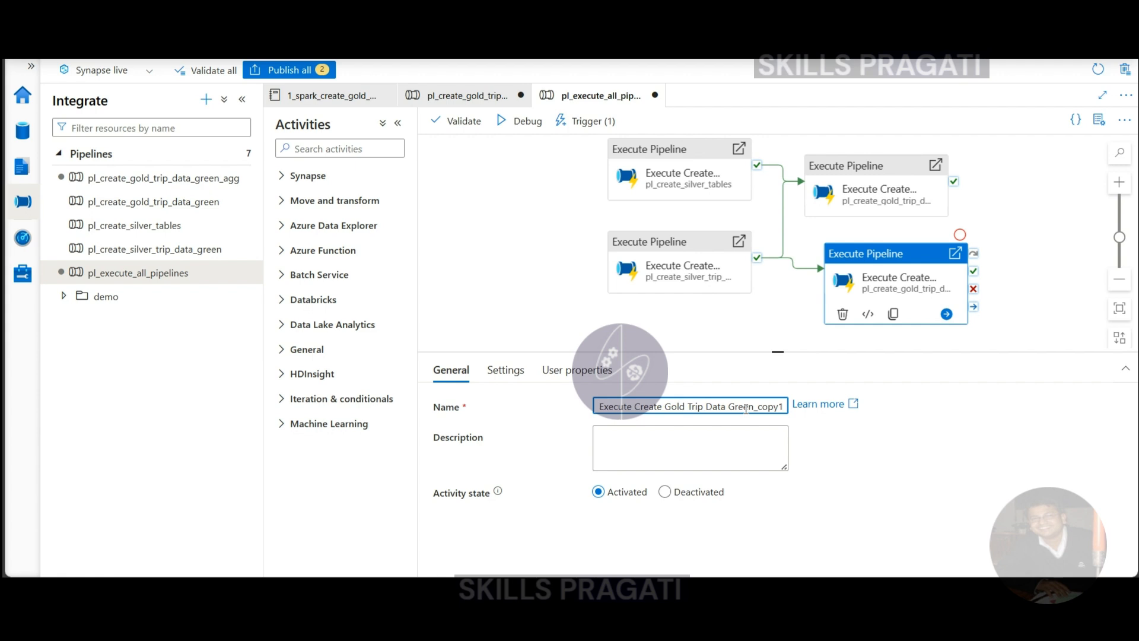
drag(758, 407, 789, 406)
text(agg)
Step: Set the copied activity's invoked pipeline to pl_create_gold_trip_data_green_agg
click(519, 372)
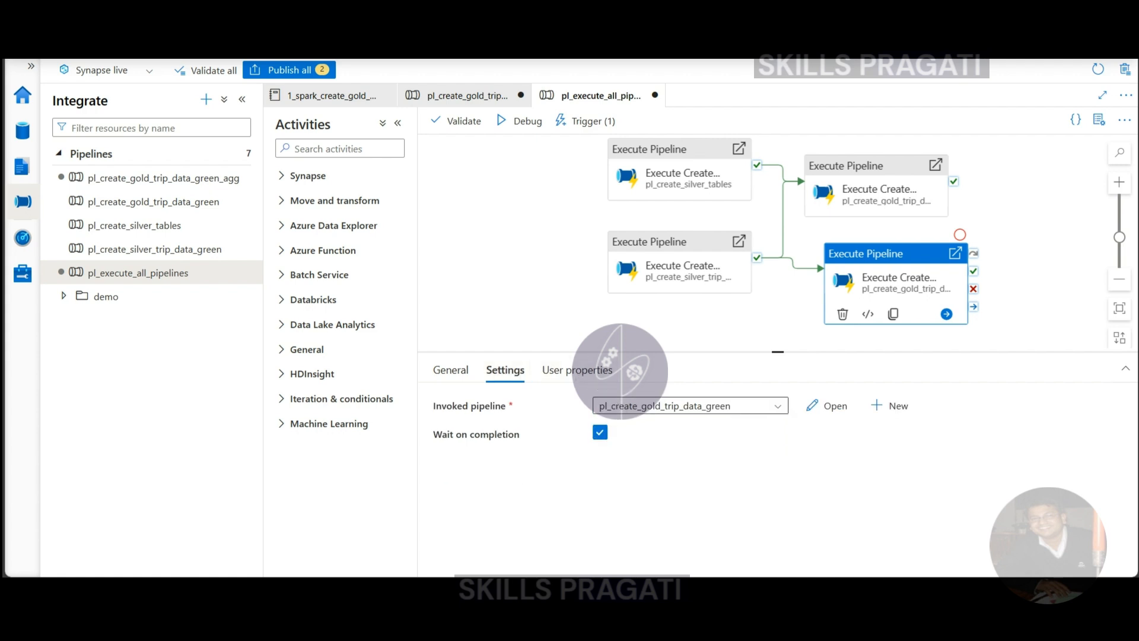
click(622, 408)
scroll(688, 526, down, 1)
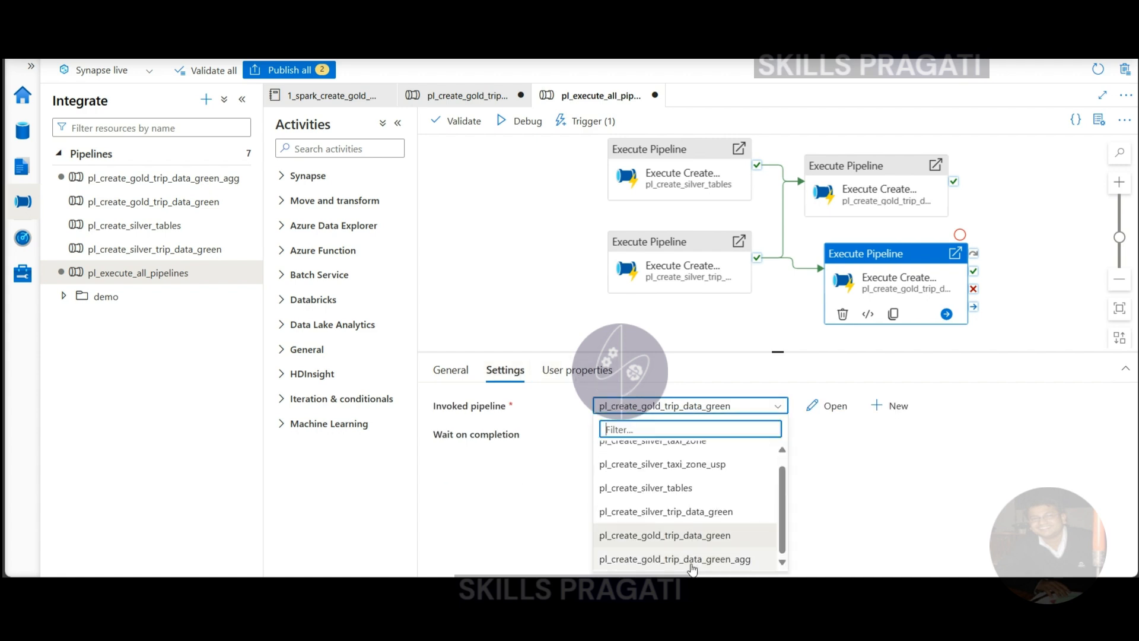
click(682, 553)
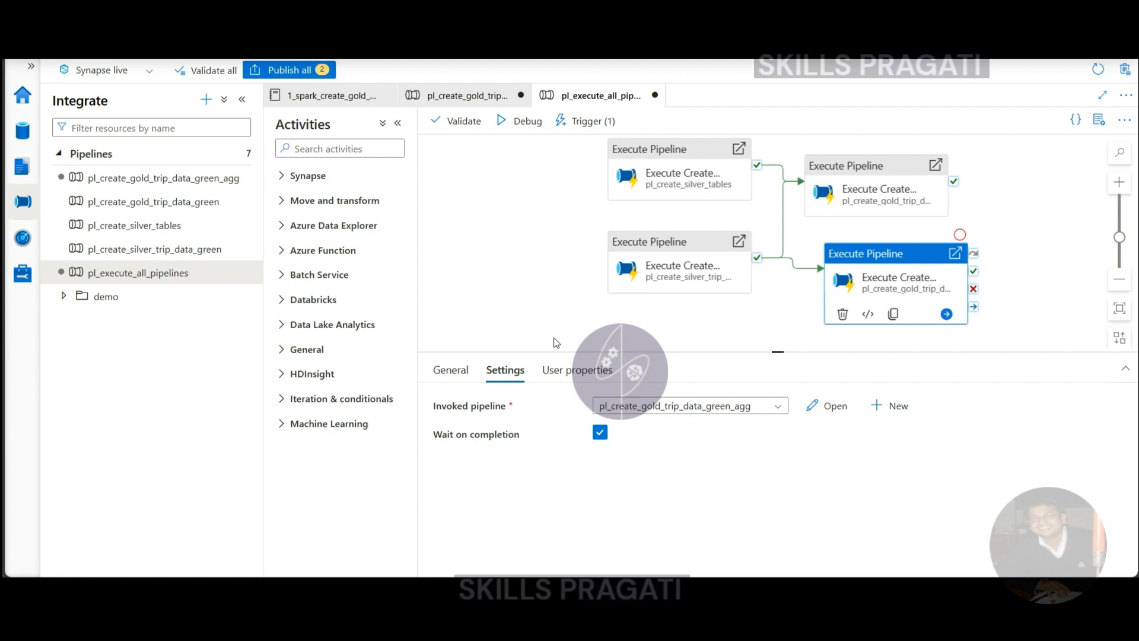
Step: Publish the pending changes to pl_execute_all_pipelines and the new gold trip data green agg pipeline
click(300, 70)
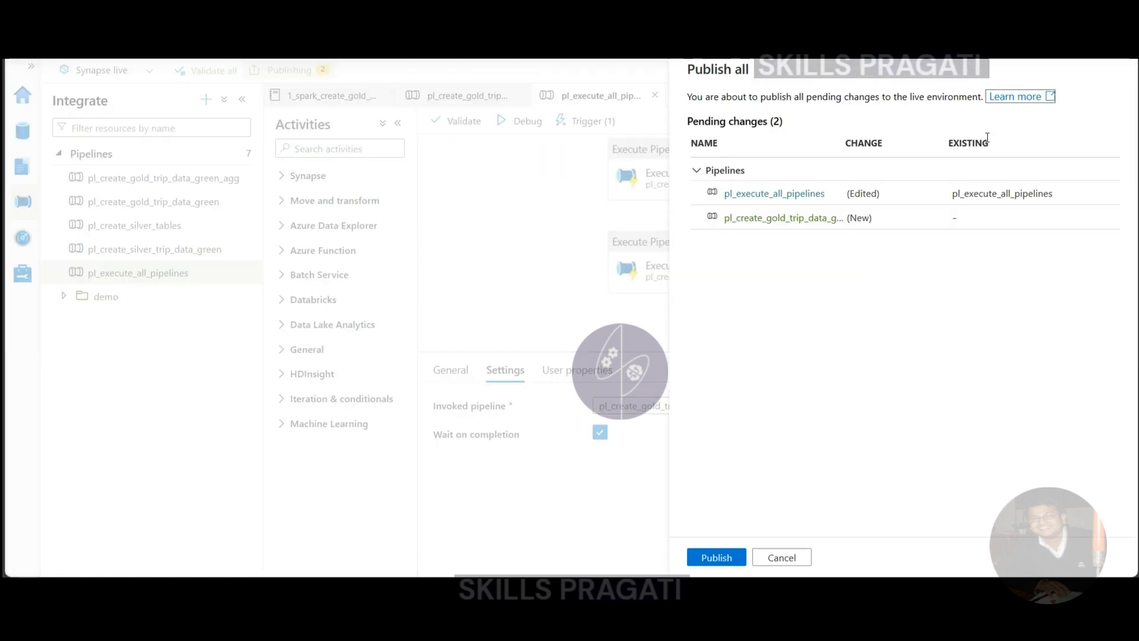
click(717, 560)
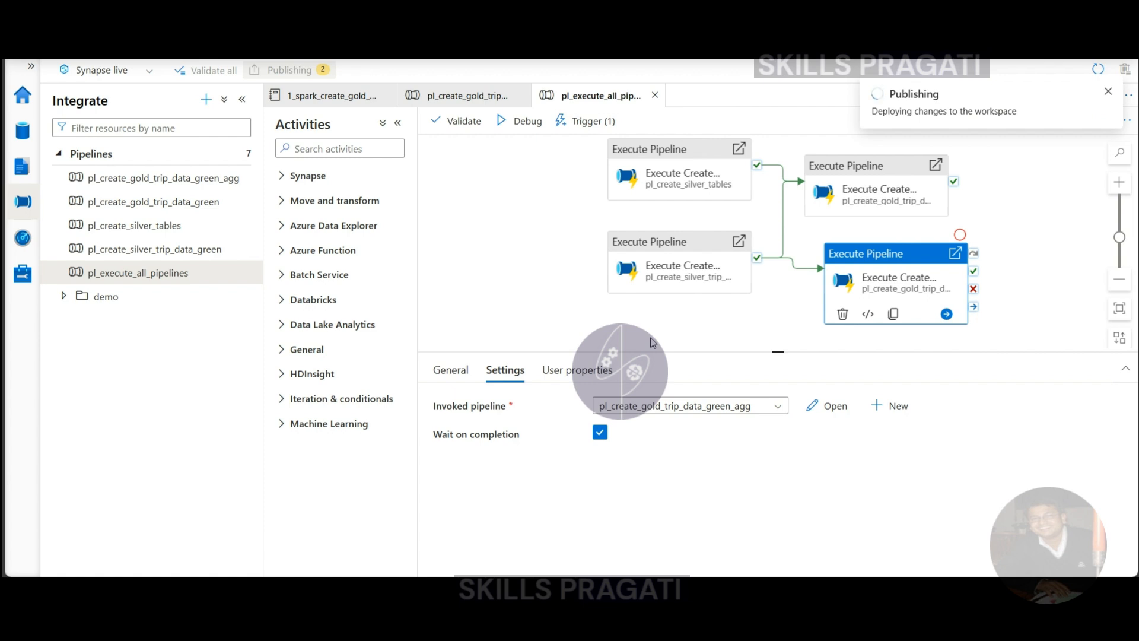